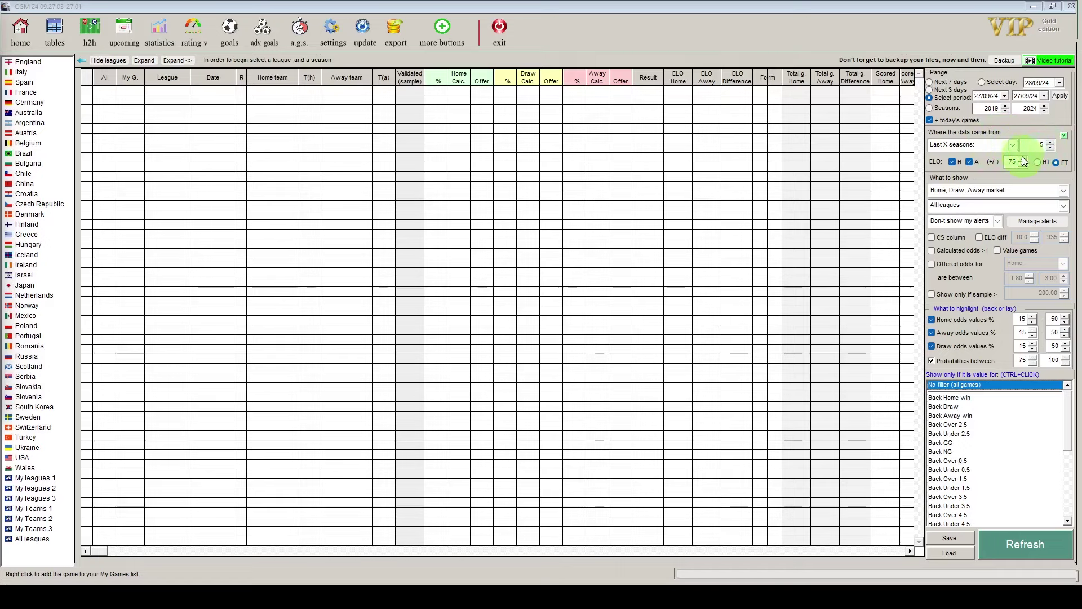
pyautogui.click(1014, 146)
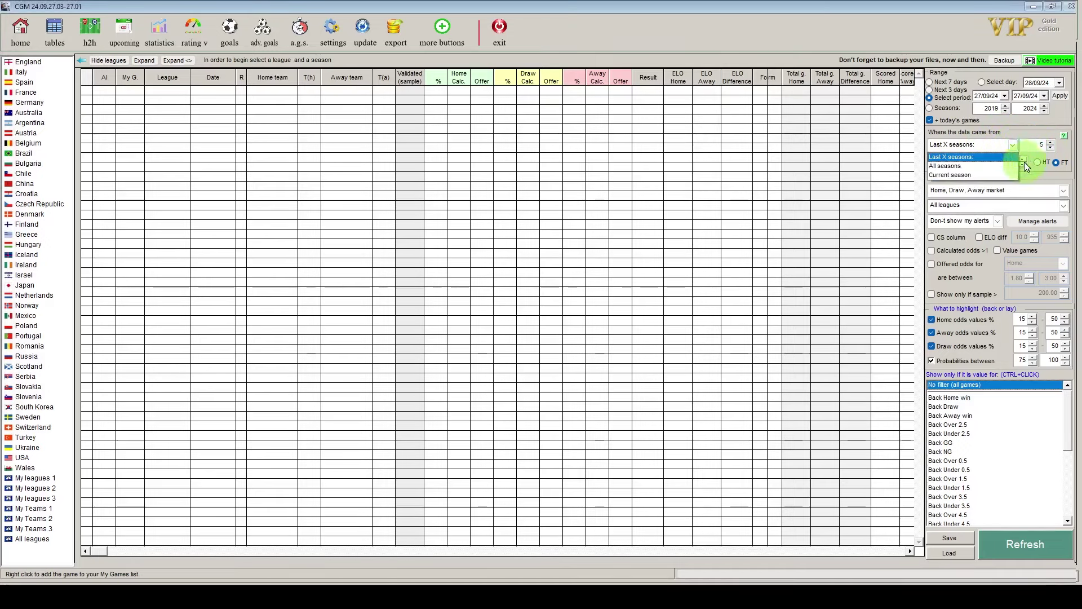
pyautogui.click(1014, 145)
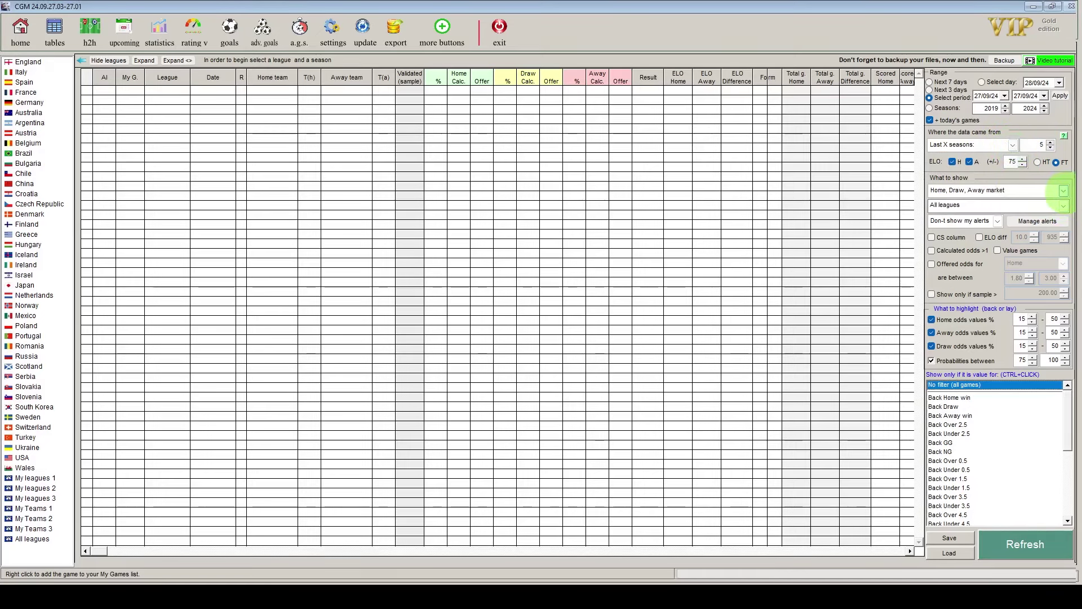
pyautogui.click(1063, 191)
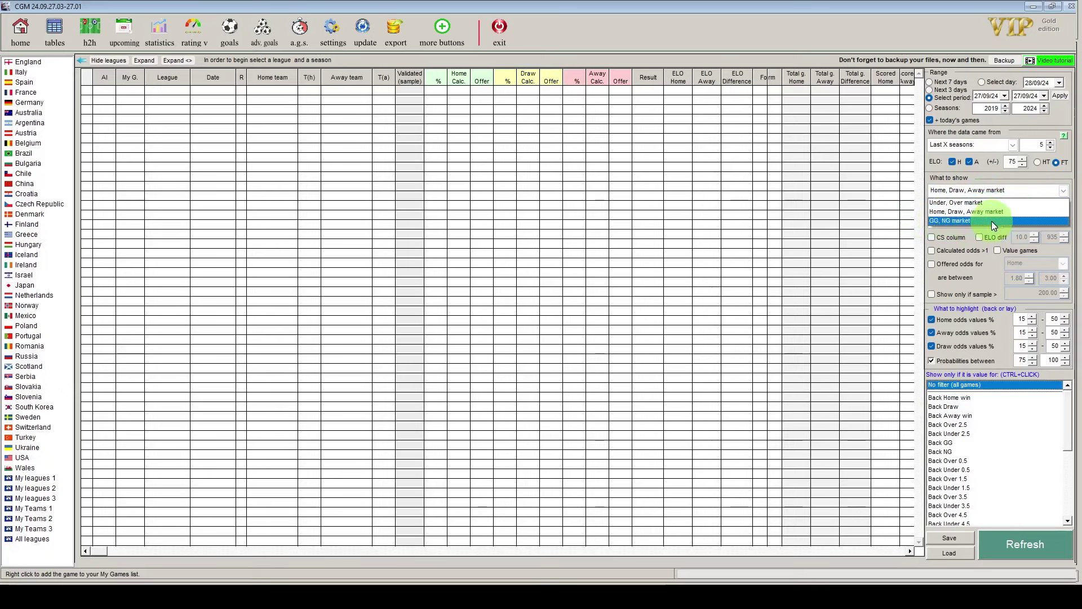
pyautogui.click(1067, 193)
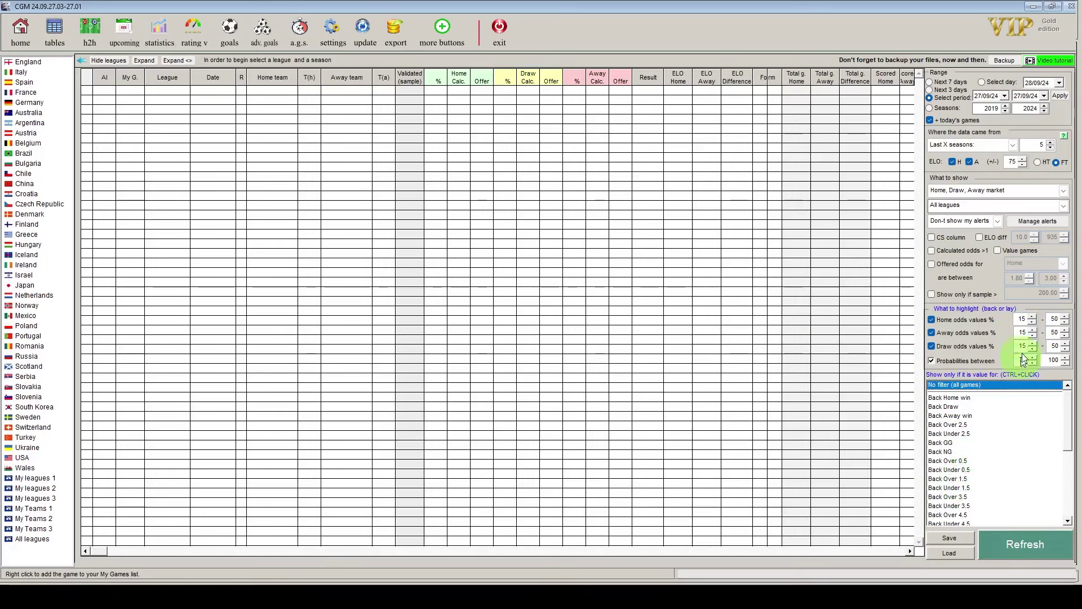
# List the English leagues' games for the next 3 days, calculated from the last 3 seasons
pyautogui.click(929, 90)
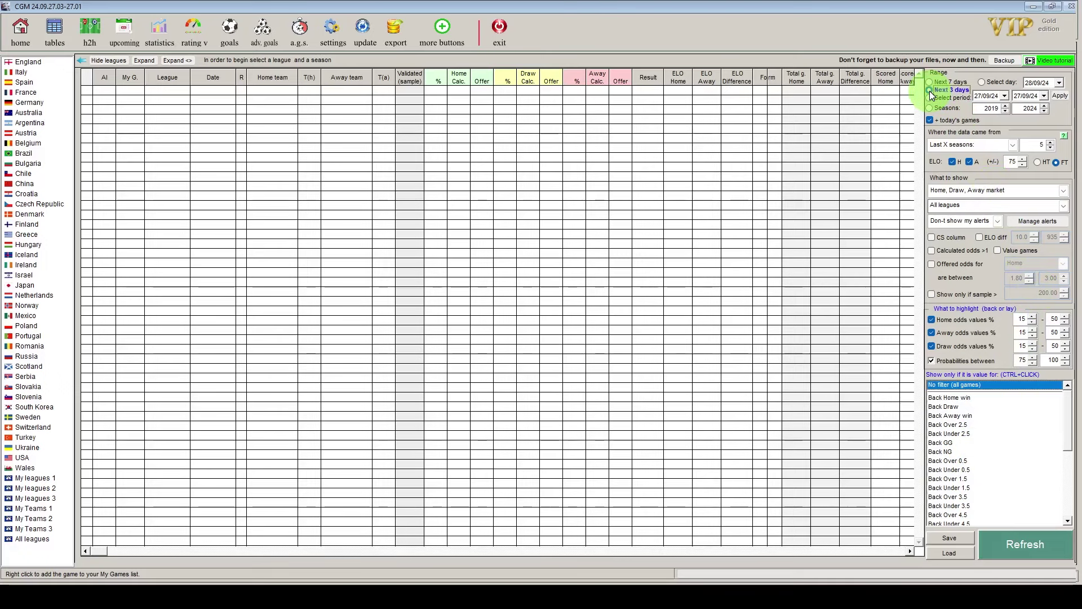
pyautogui.click(1050, 148)
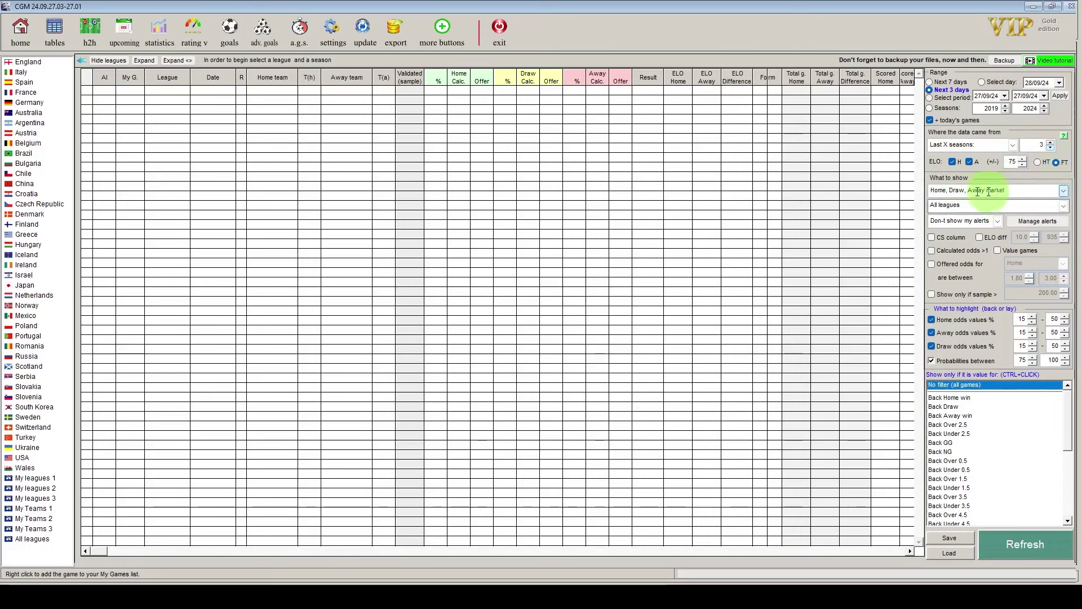
pyautogui.click(1063, 205)
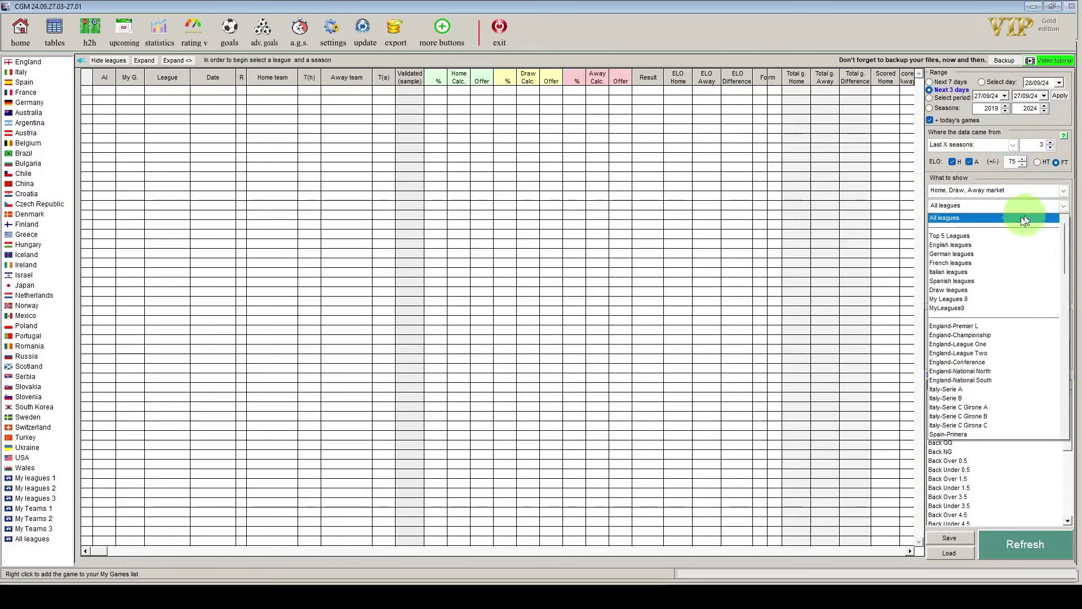
pyautogui.click(983, 244)
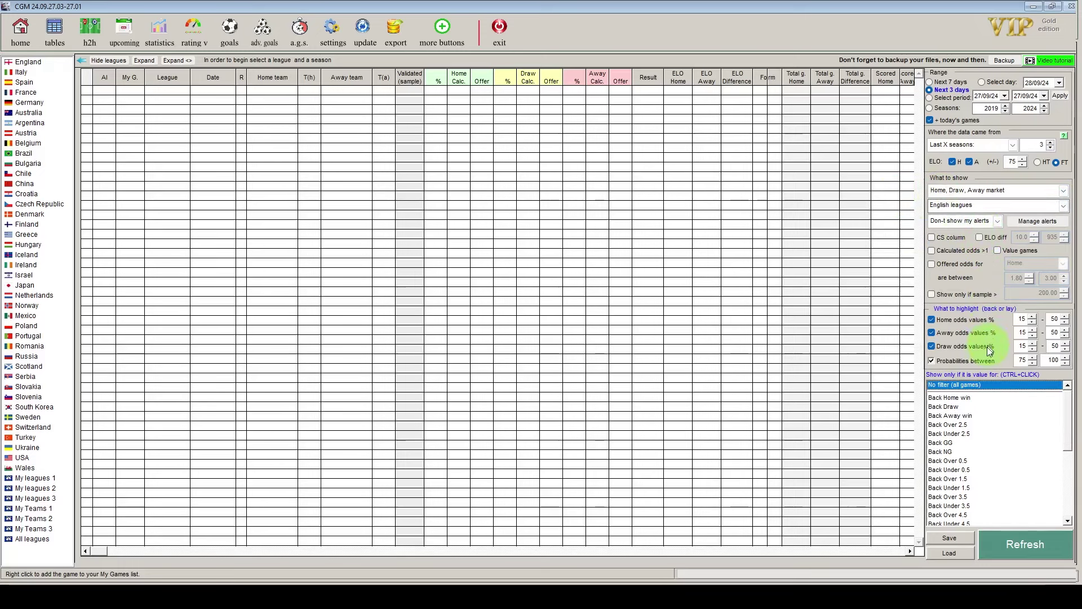
pyautogui.click(1012, 541)
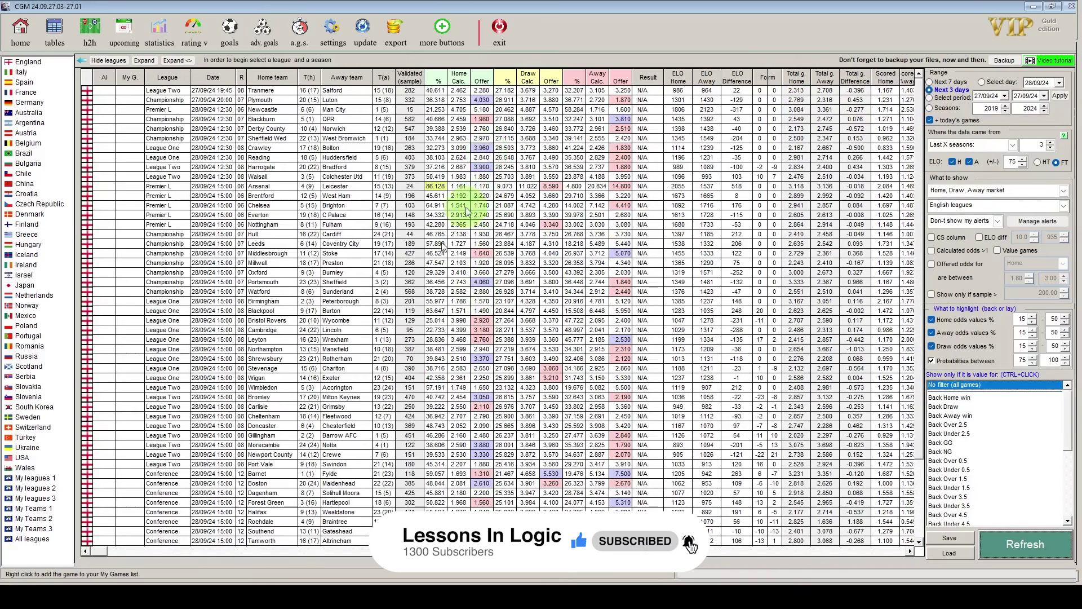
# Restrict the list to value games and examine their home and away goals columns
pyautogui.click(998, 250)
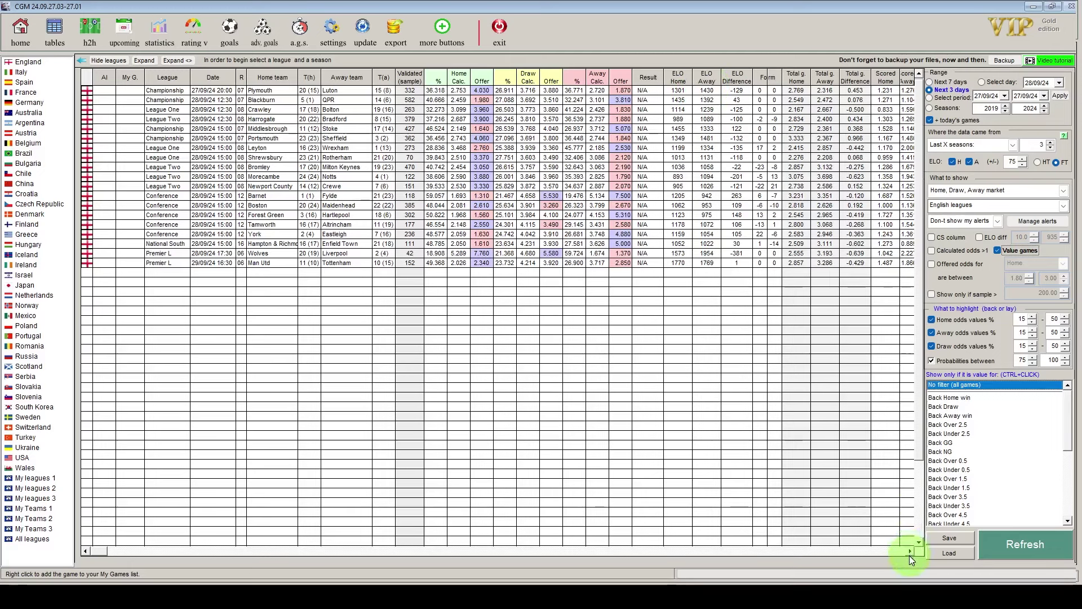
pyautogui.click(515, 552)
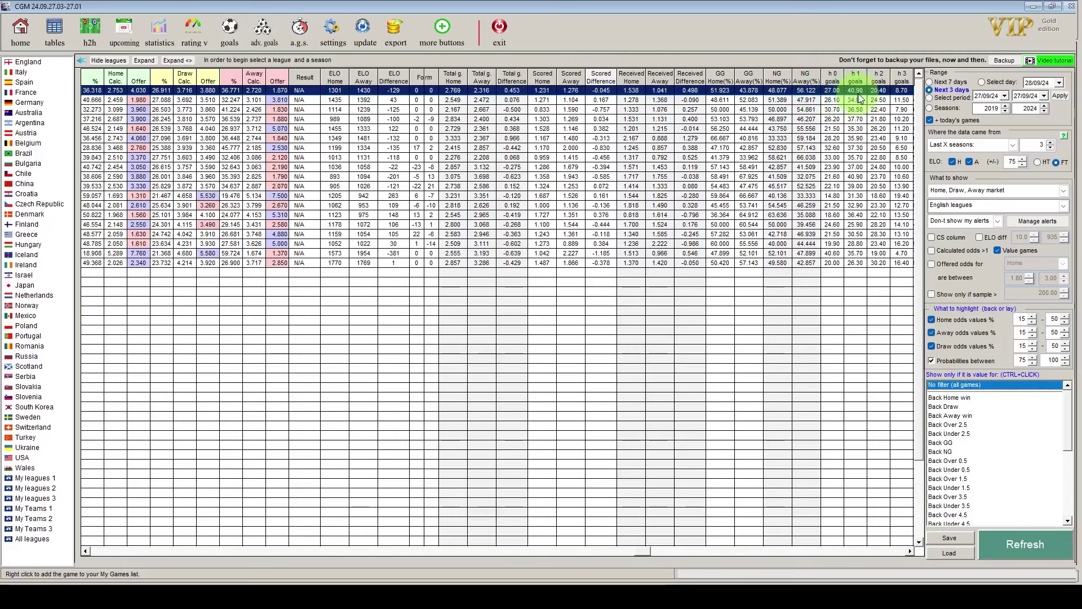
pyautogui.click(725, 551)
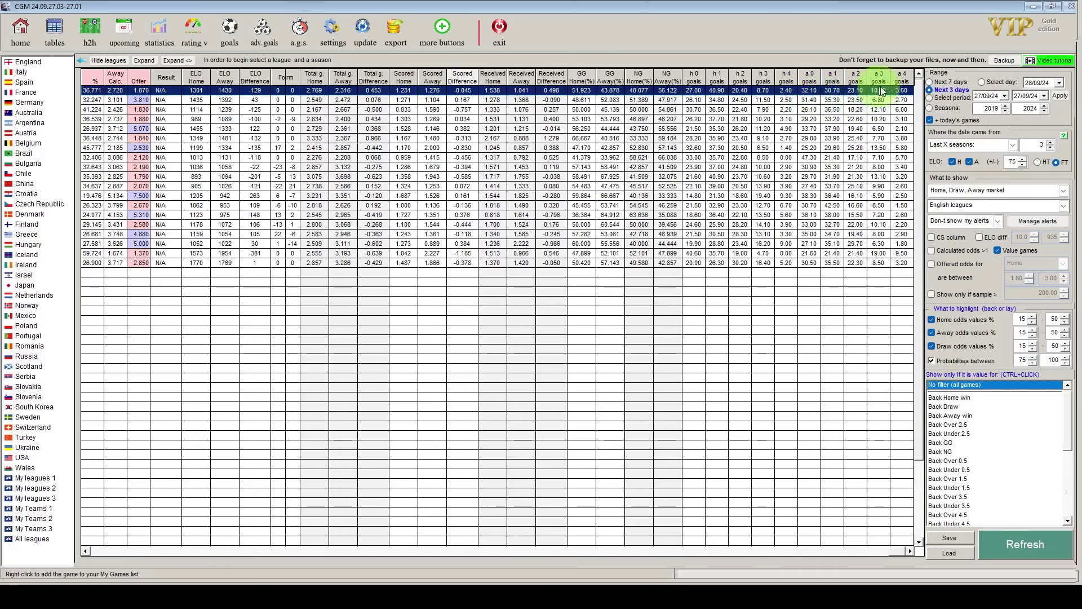
pyautogui.click(371, 550)
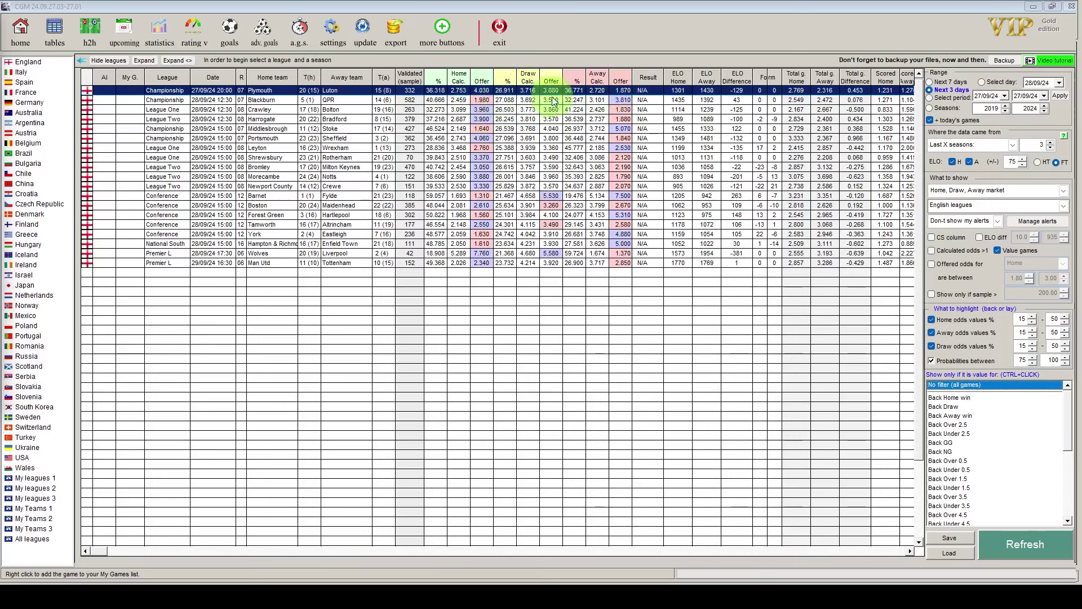
# Send the Plymouth - Luton game to Advanced Goals Statistics and recalculate it for seasons 2022 to 2025
pyautogui.doubleClick(323, 92)
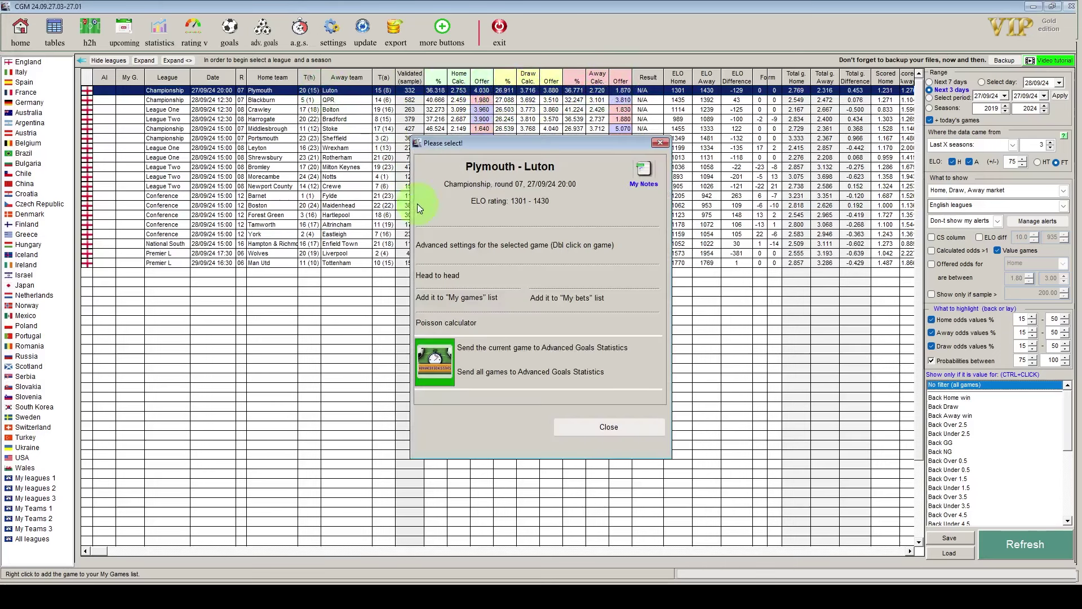
pyautogui.click(529, 348)
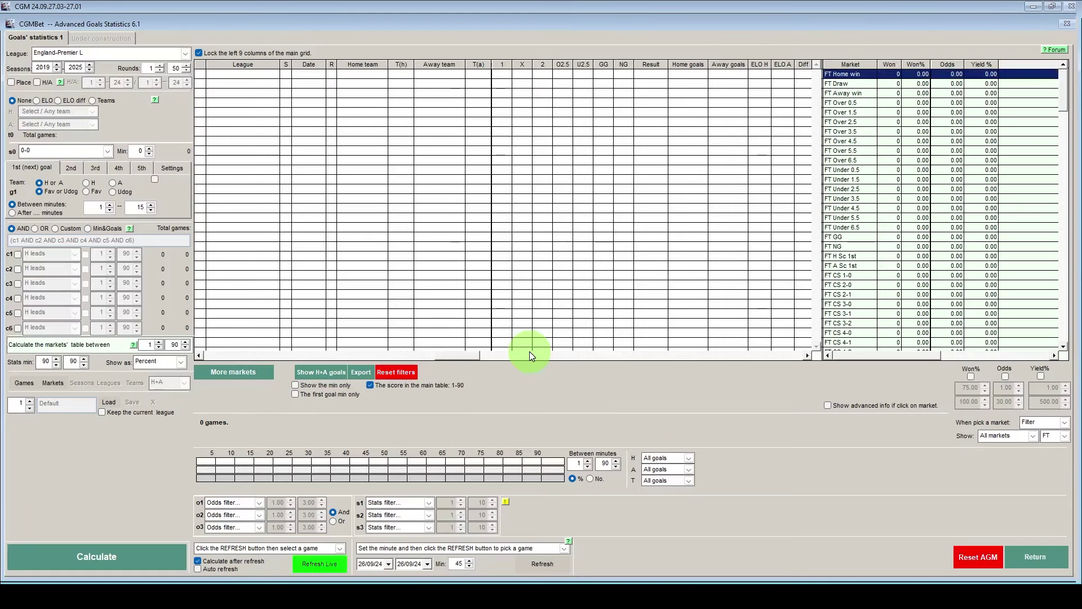
pyautogui.click(59, 66)
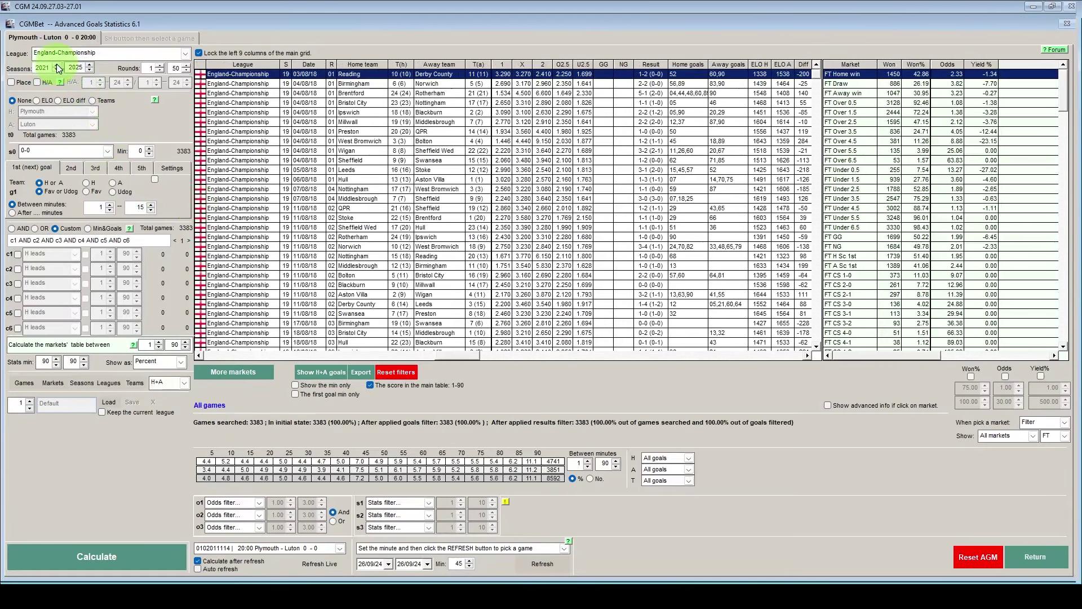
pyautogui.click(59, 66)
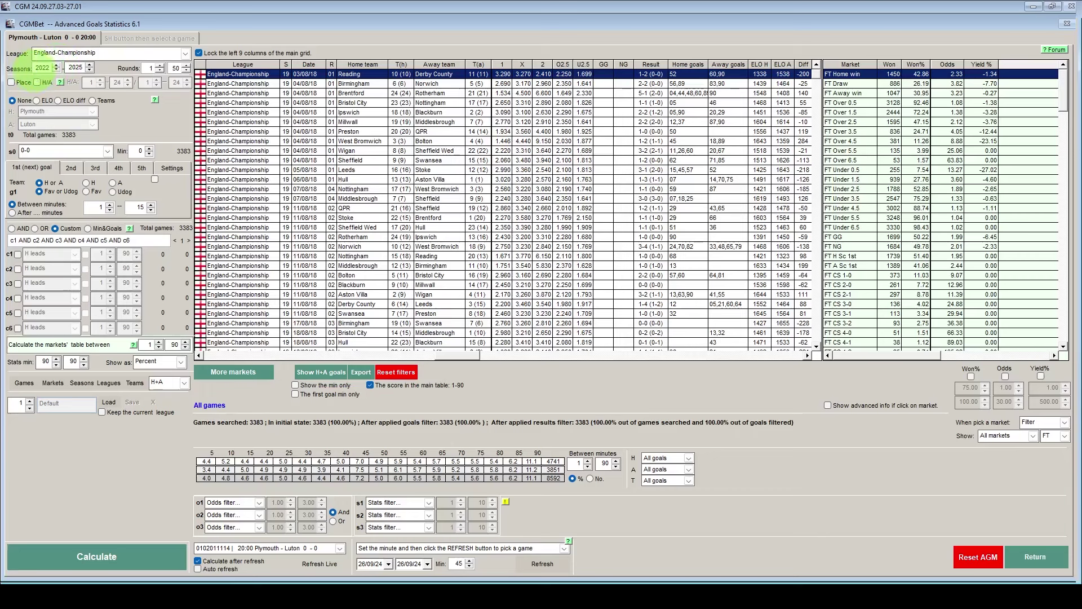
pyautogui.click(114, 549)
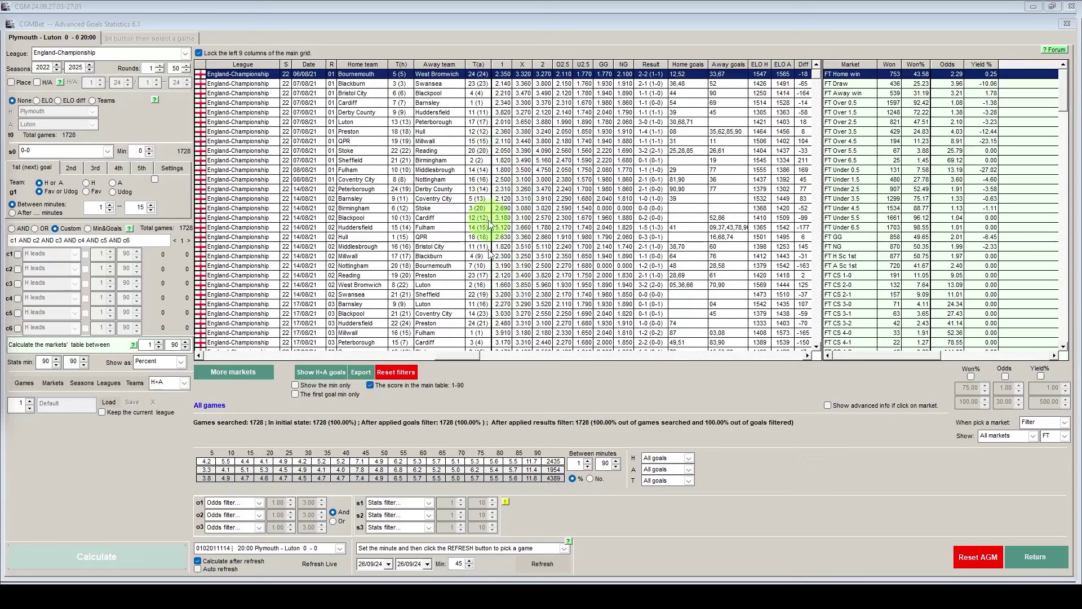
# Filter the Championship games by home win odds between 3.83 and 4.23 and recalculate the statistics
pyautogui.click(259, 504)
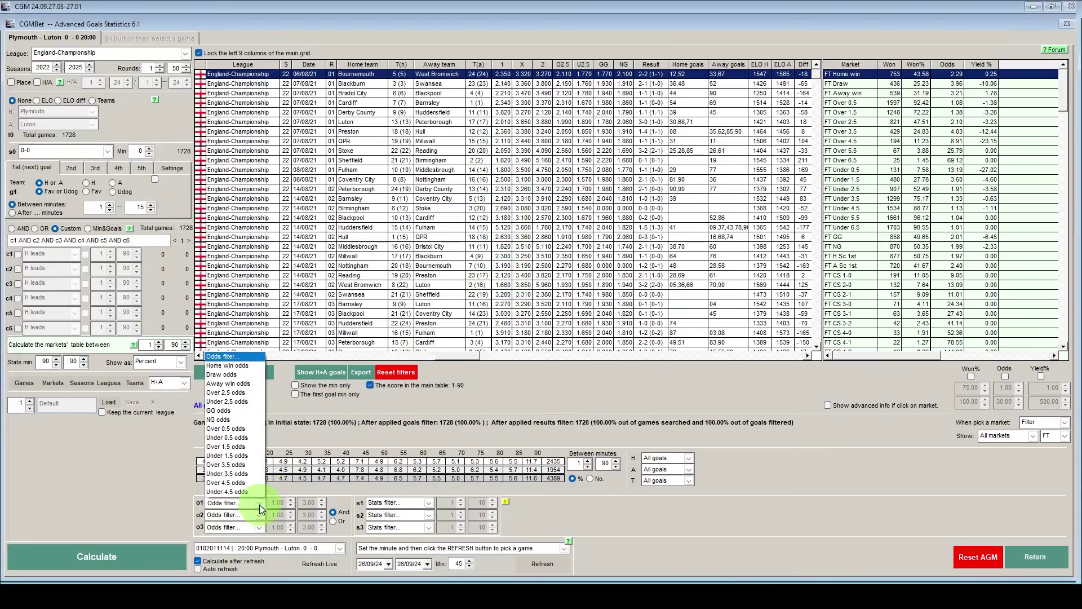
pyautogui.click(248, 366)
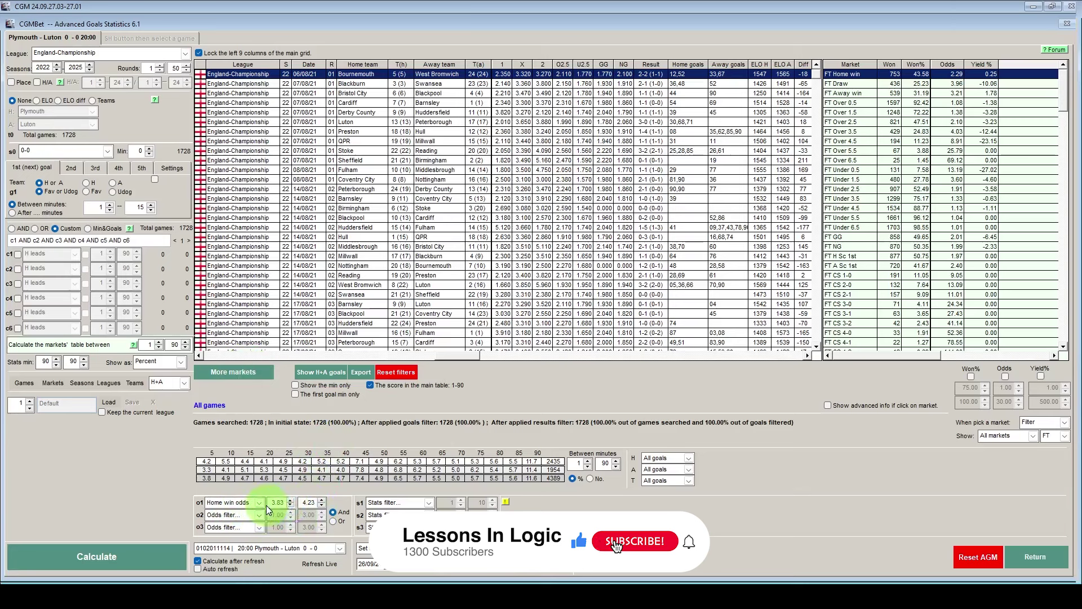
pyautogui.click(132, 551)
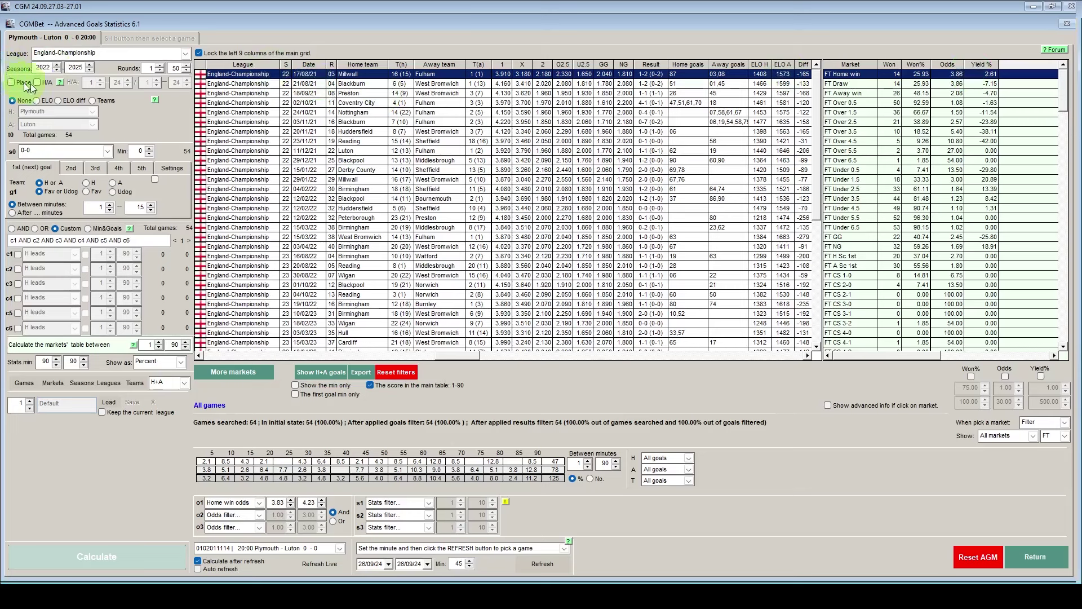
# Calculate statistics for Plymouth's home games against any team with home win odds between 3.83 and 4.23
pyautogui.click(90, 100)
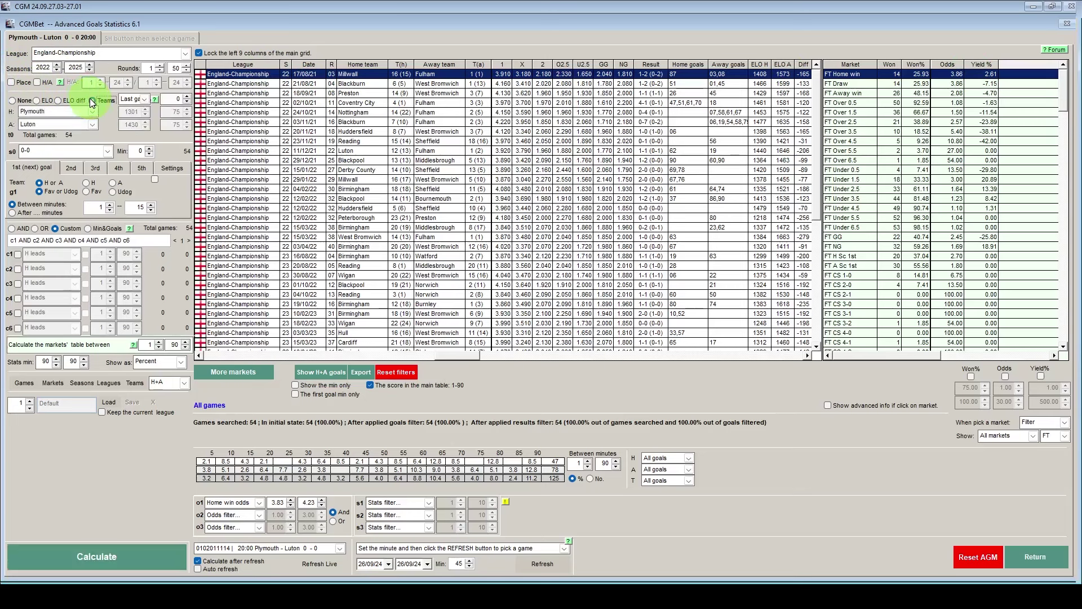
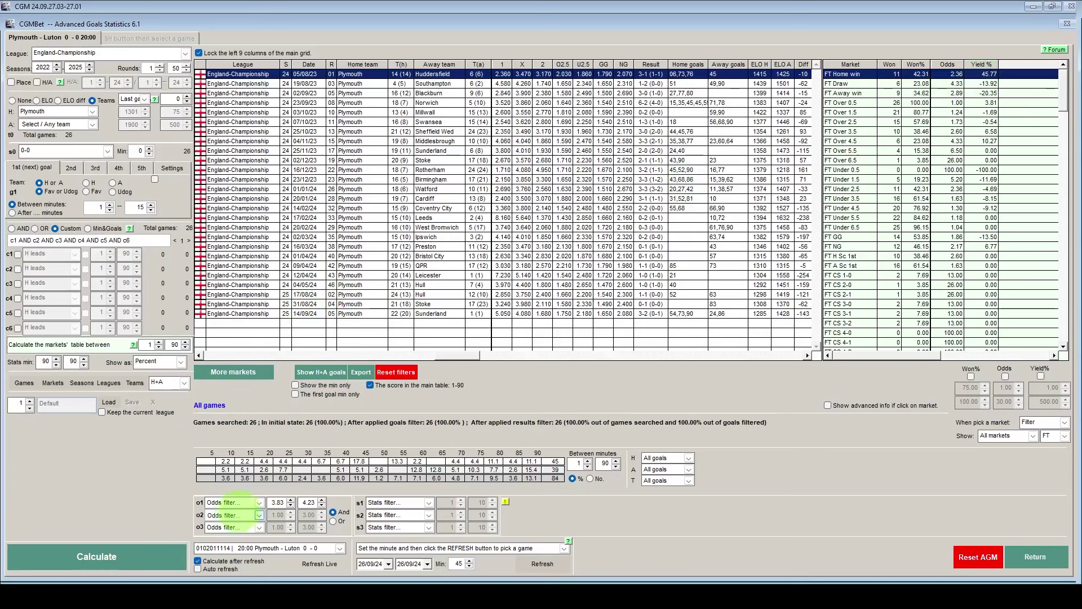
pyautogui.click(259, 502)
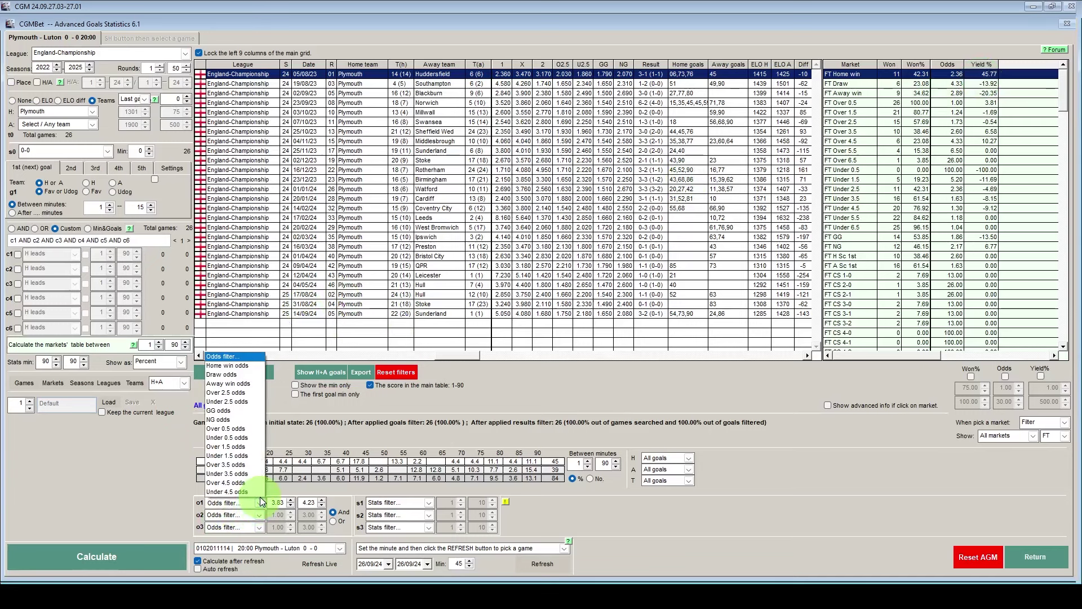
pyautogui.click(248, 365)
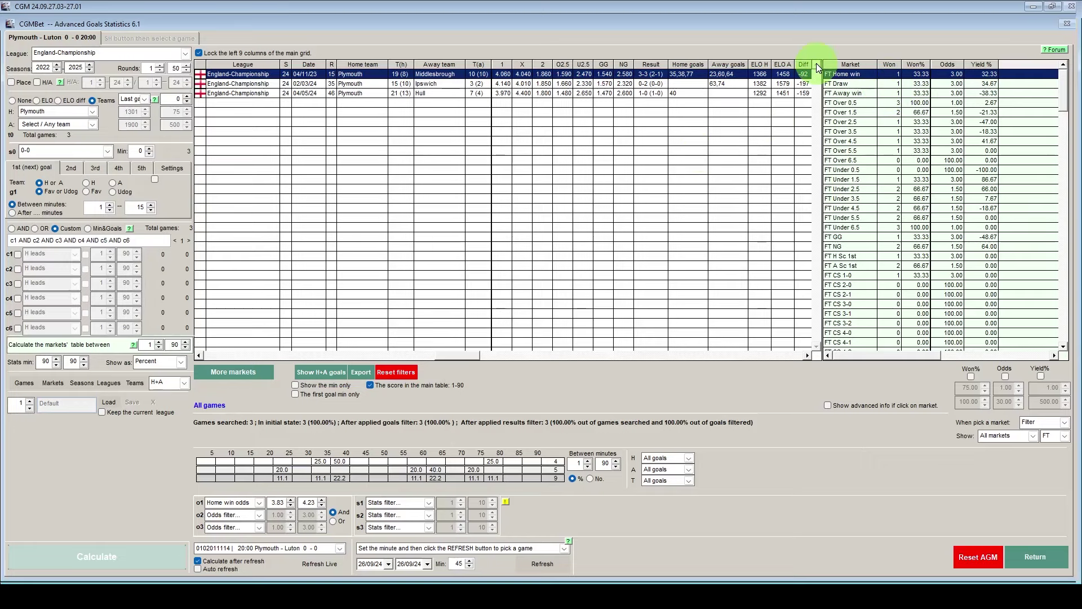
# Calculate statistics for Luton's away games against any home team, without an odds filter
pyautogui.click(93, 111)
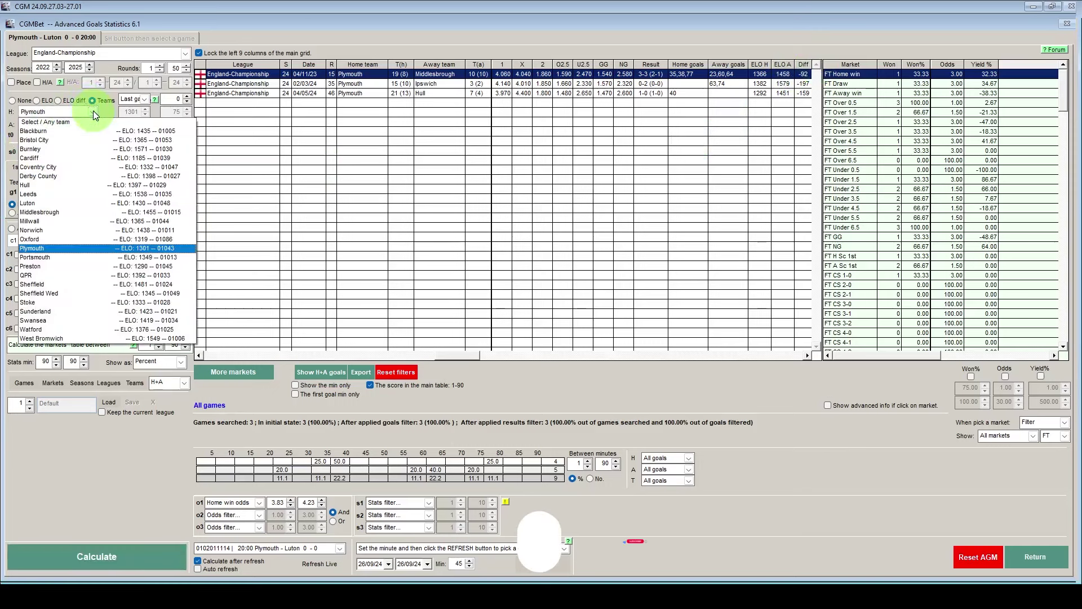
pyautogui.click(53, 121)
pyautogui.click(90, 125)
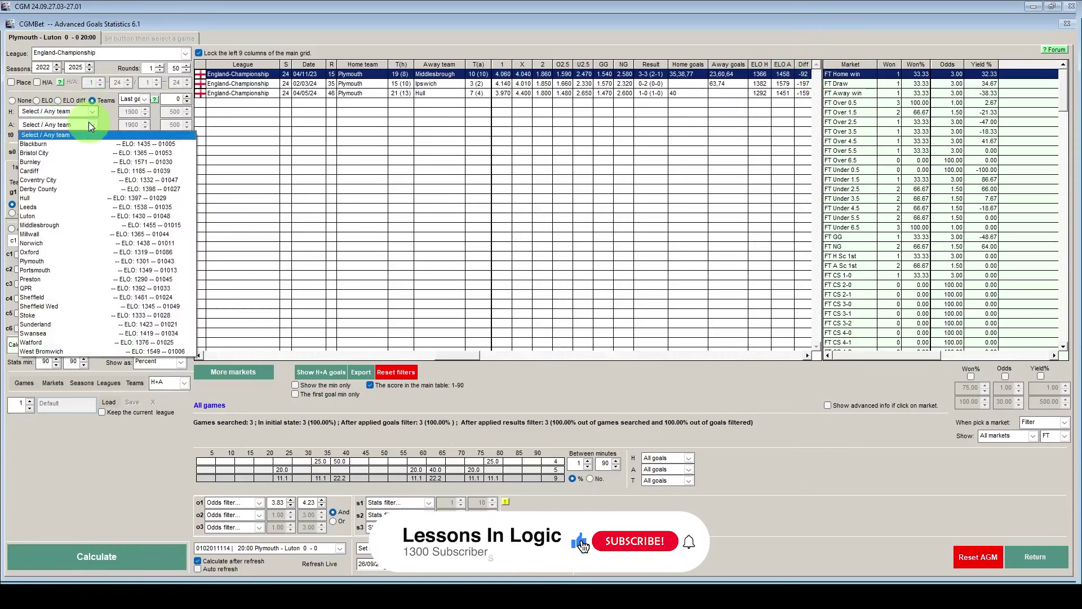
pyautogui.click(55, 212)
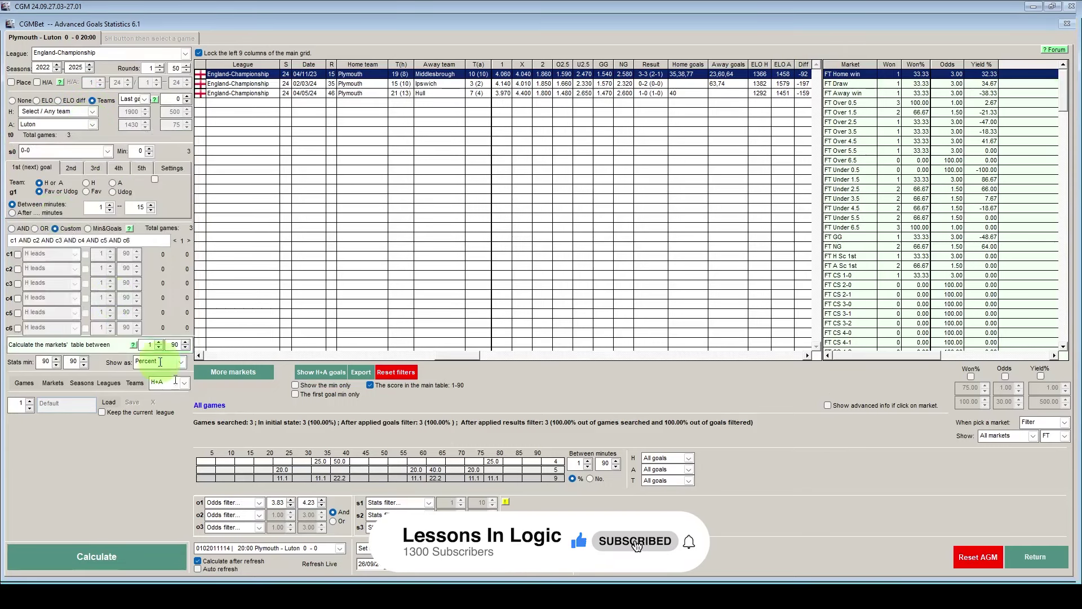
pyautogui.click(261, 501)
pyautogui.click(127, 567)
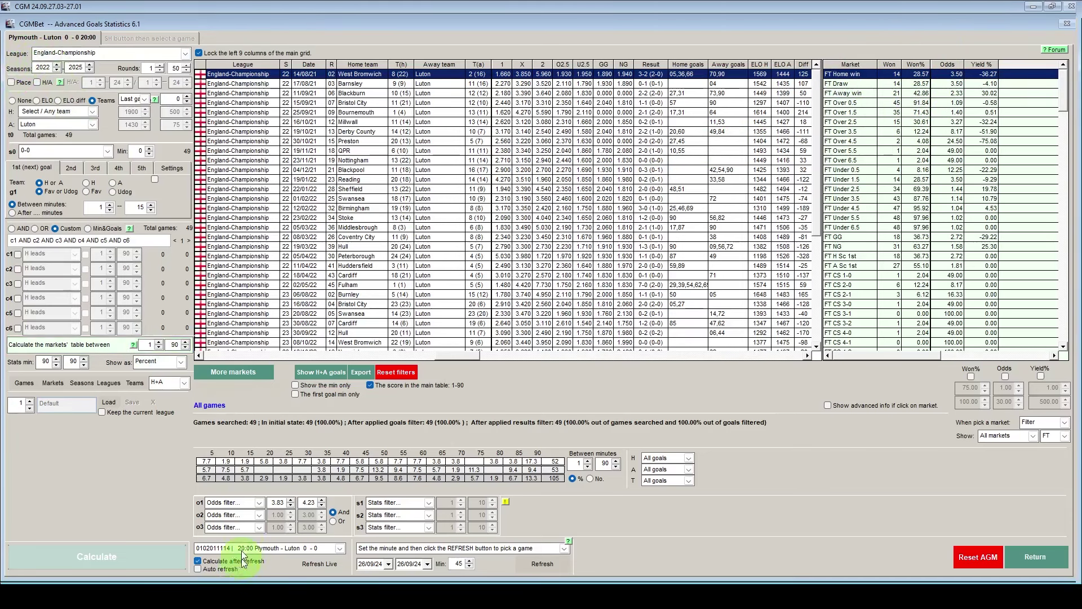
# Filter Luton's away games by away win odds between 1.67 and 2.07 and recalculate the statistics
pyautogui.click(260, 502)
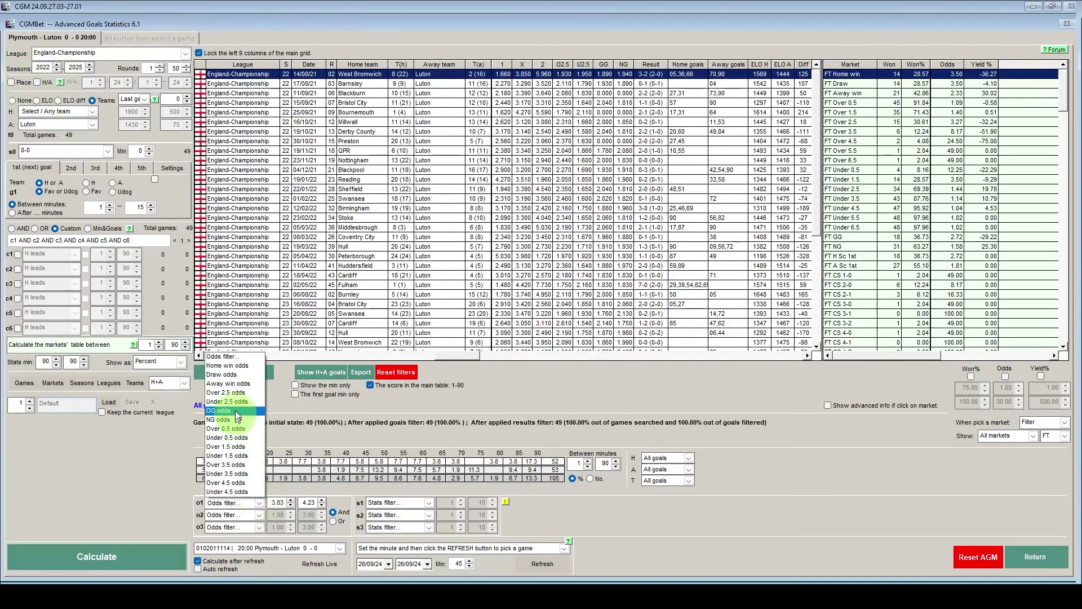
pyautogui.click(225, 385)
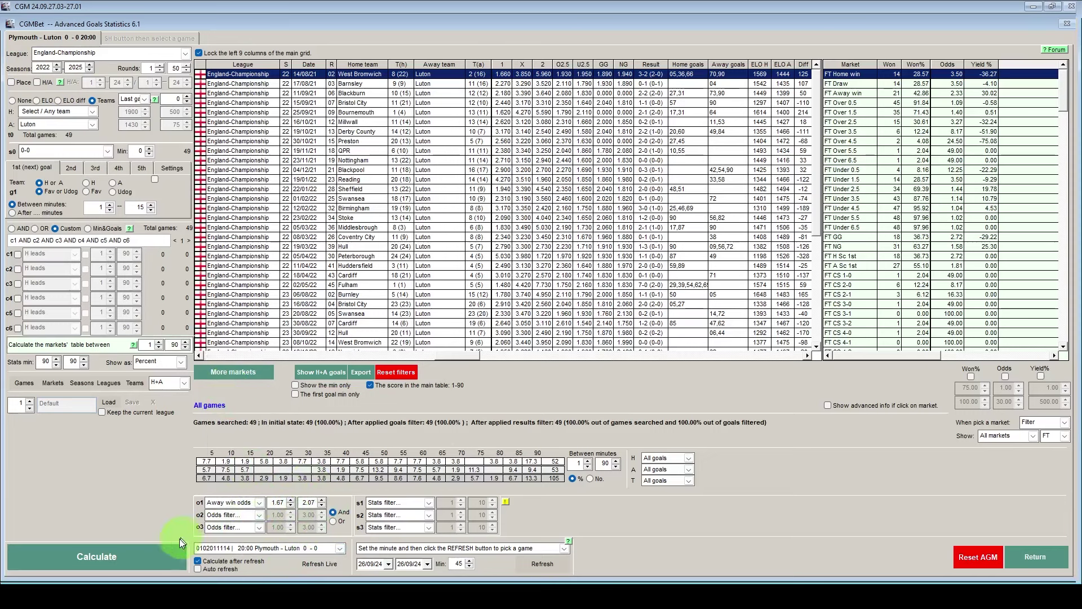
pyautogui.click(151, 557)
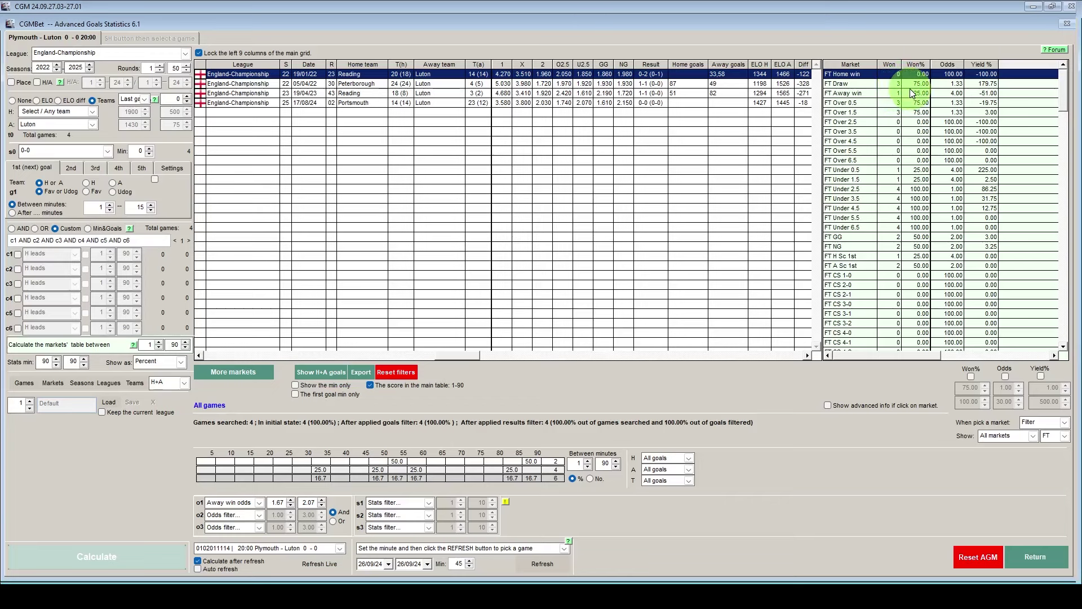
# Return to the value games list, close the Plymouth - Luton options and select the Wolves - Liverpool game
pyautogui.click(1033, 563)
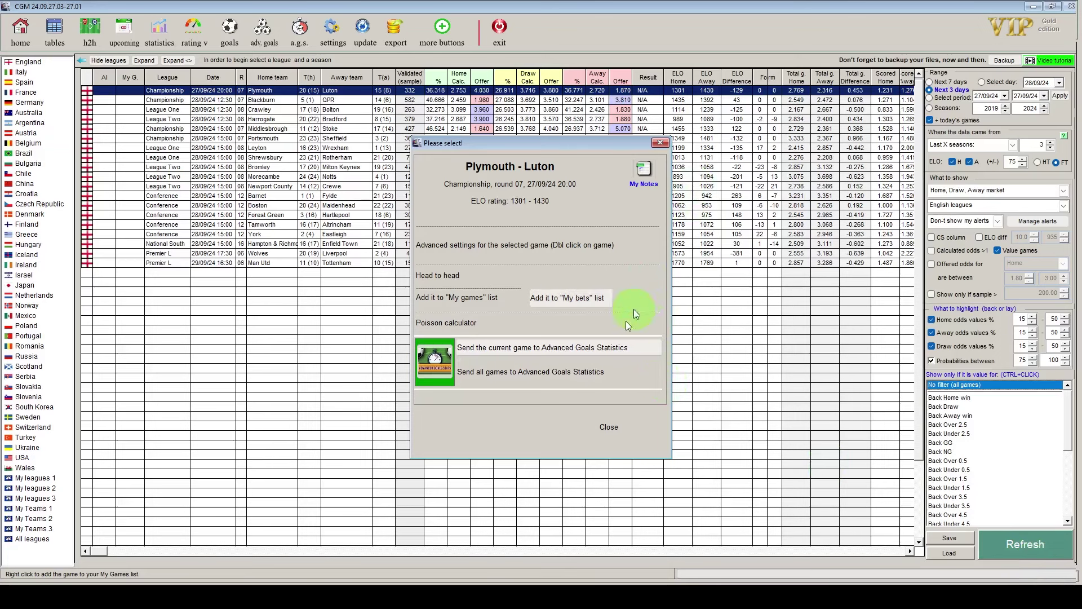
pyautogui.click(601, 431)
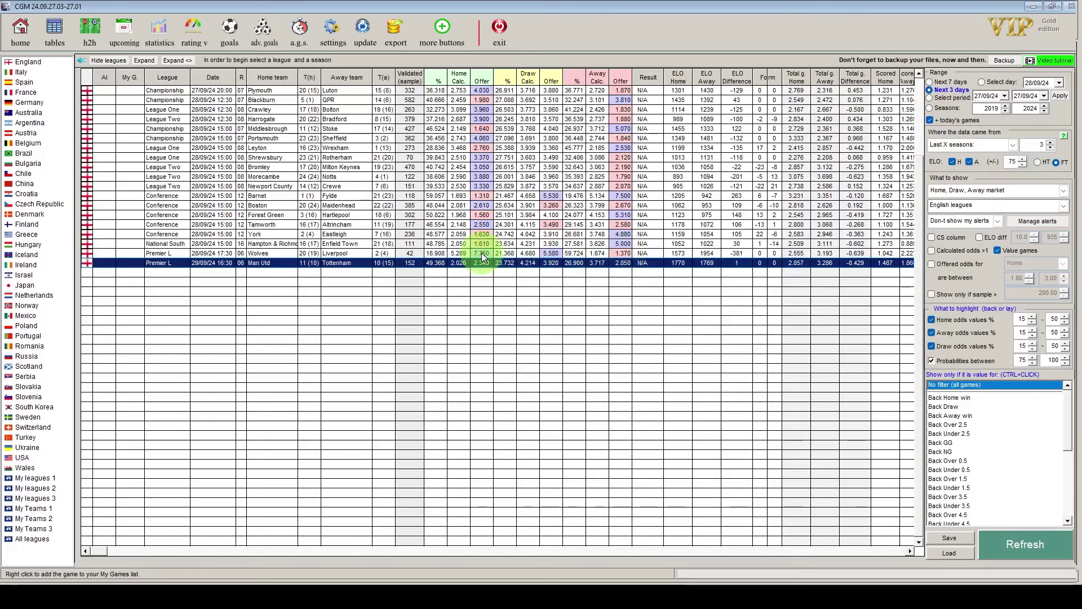
pyautogui.click(226, 253)
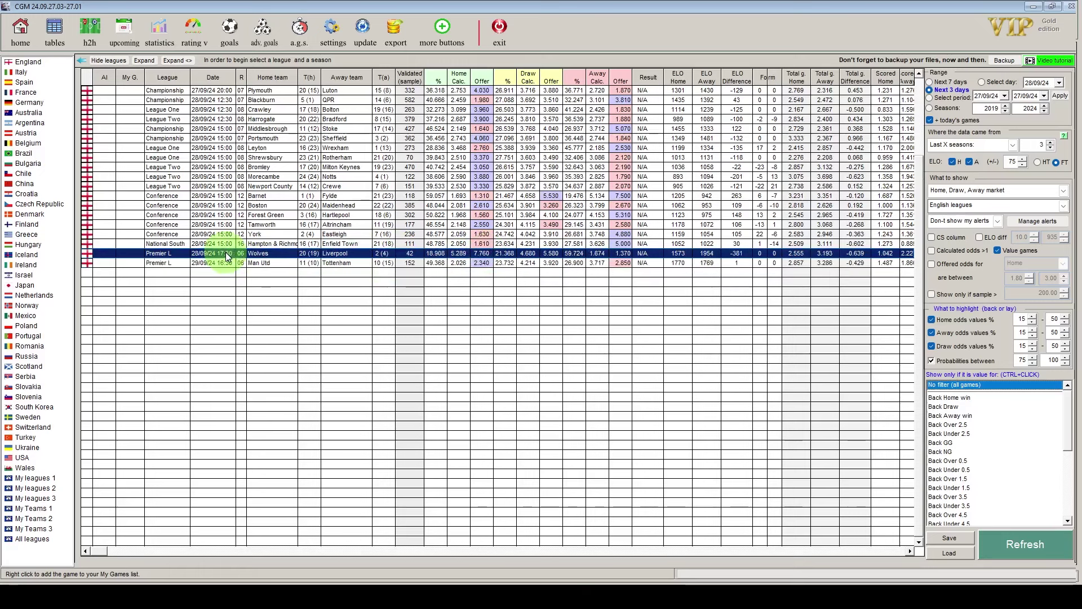
# Send the Wolves - Liverpool game to Advanced Goals Statistics and calculate England-Premier L statistics for seasons 2022 to 2025
pyautogui.doubleClick(226, 253)
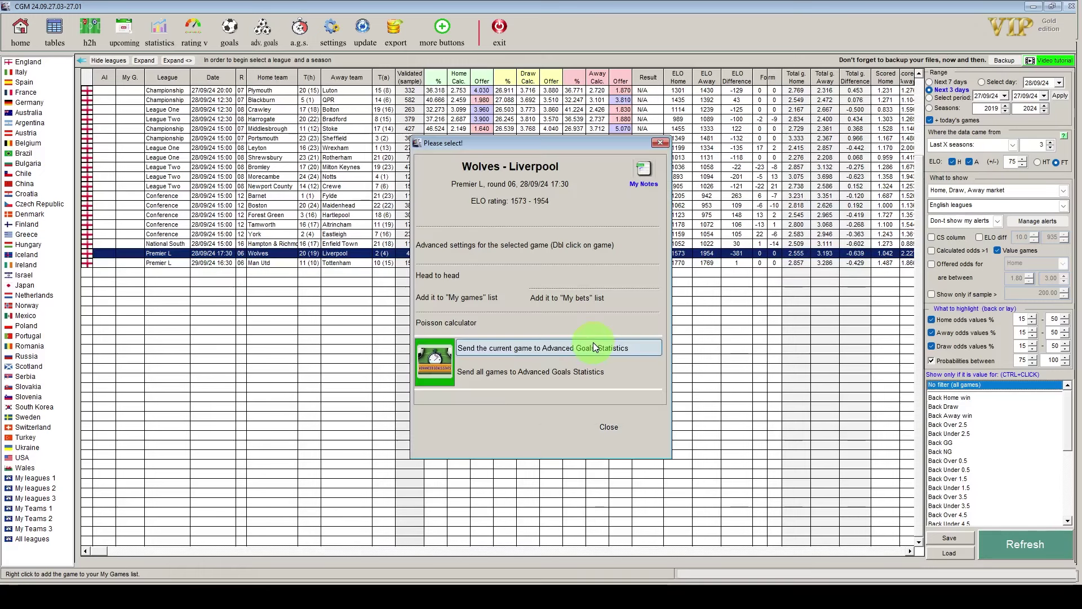
pyautogui.click(593, 347)
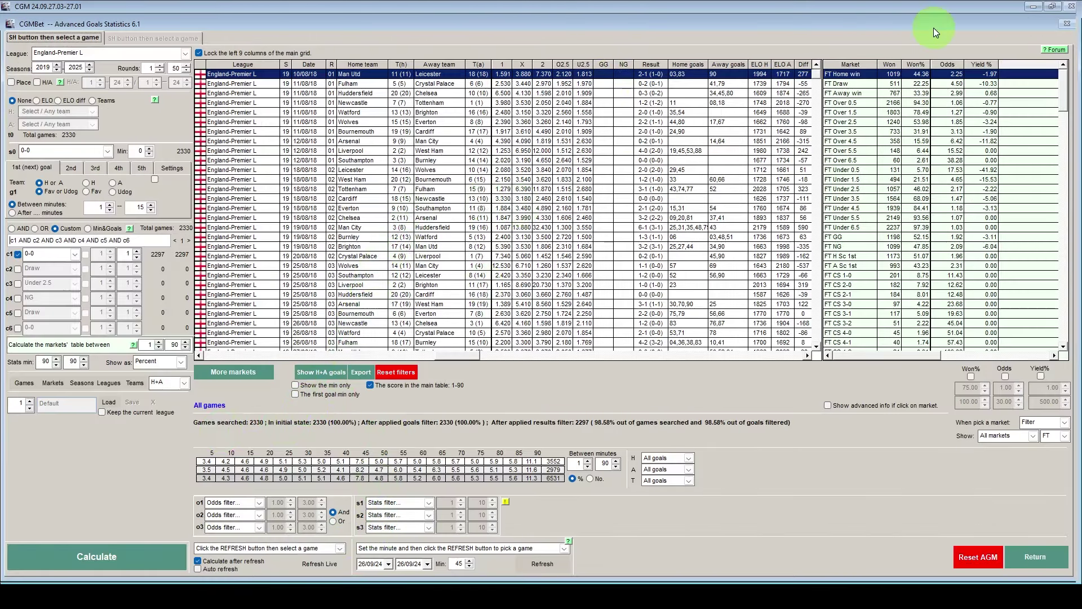
pyautogui.click(56, 64)
pyautogui.click(101, 557)
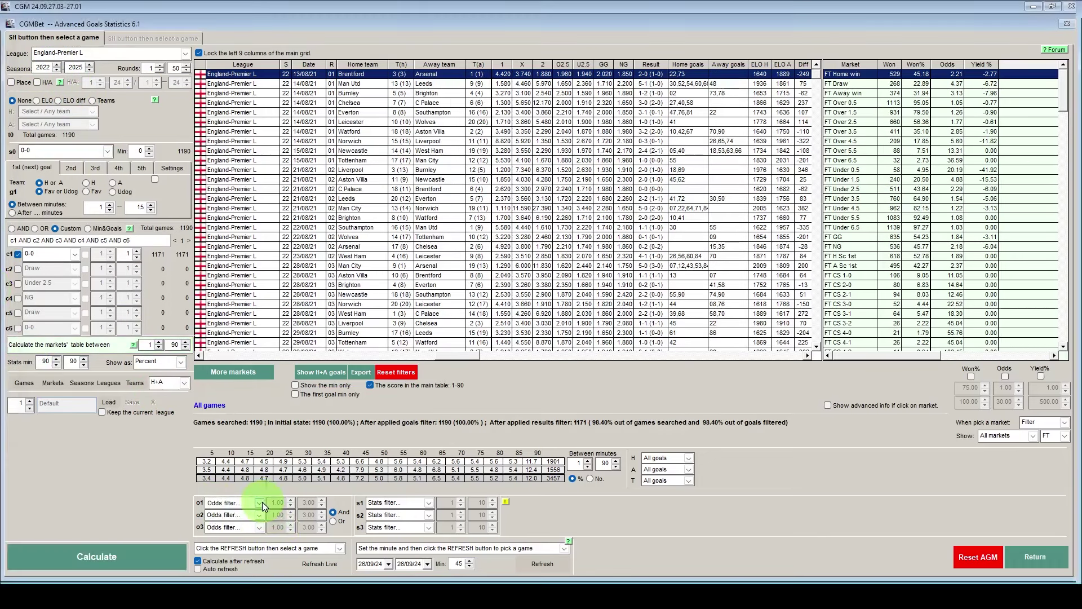
# Calculate league-wide statistics for home win odds between 7.56 and 7.96, and again for away win odds between 1.17 and 1.57
pyautogui.click(260, 502)
pyautogui.click(234, 367)
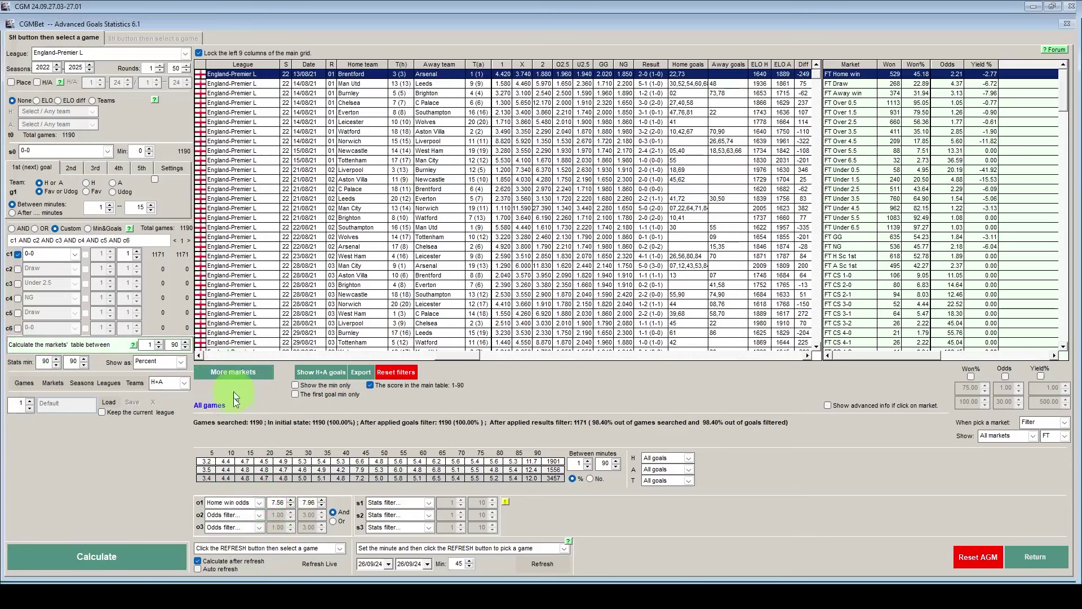
pyautogui.click(153, 566)
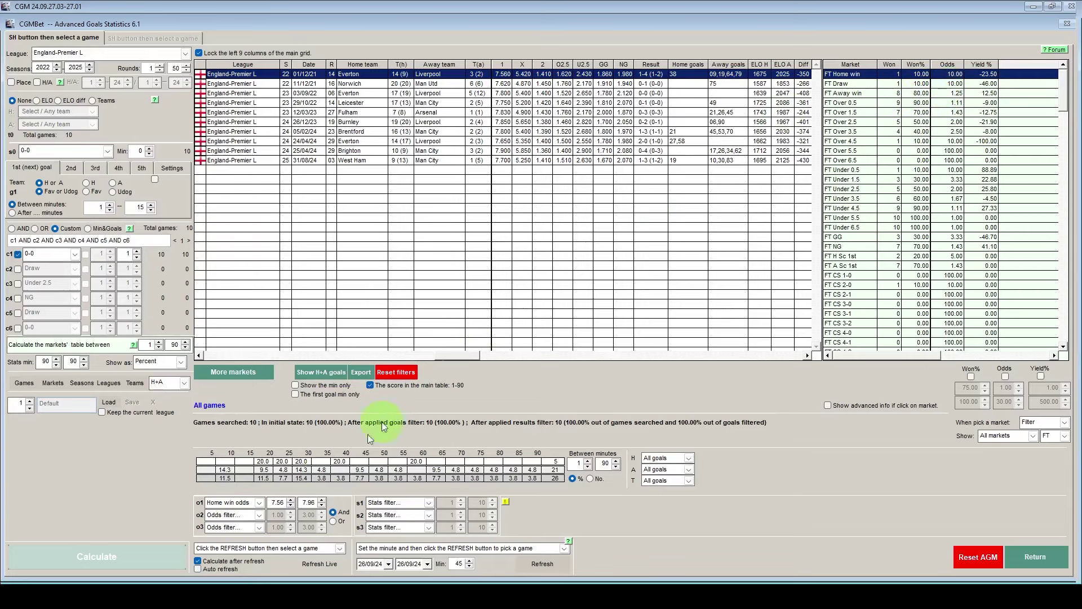
pyautogui.click(260, 502)
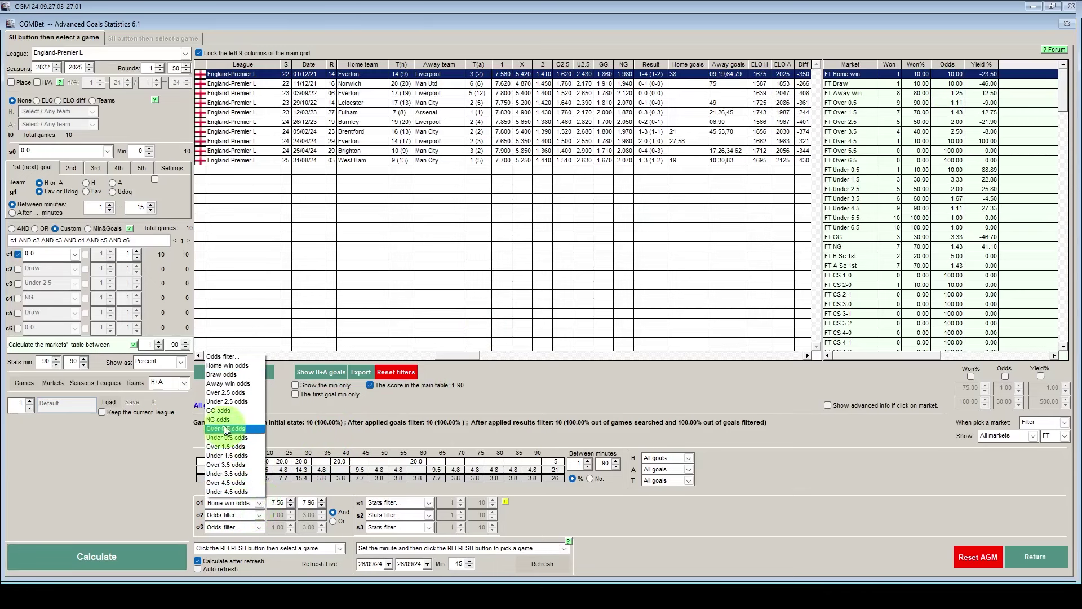
pyautogui.click(228, 383)
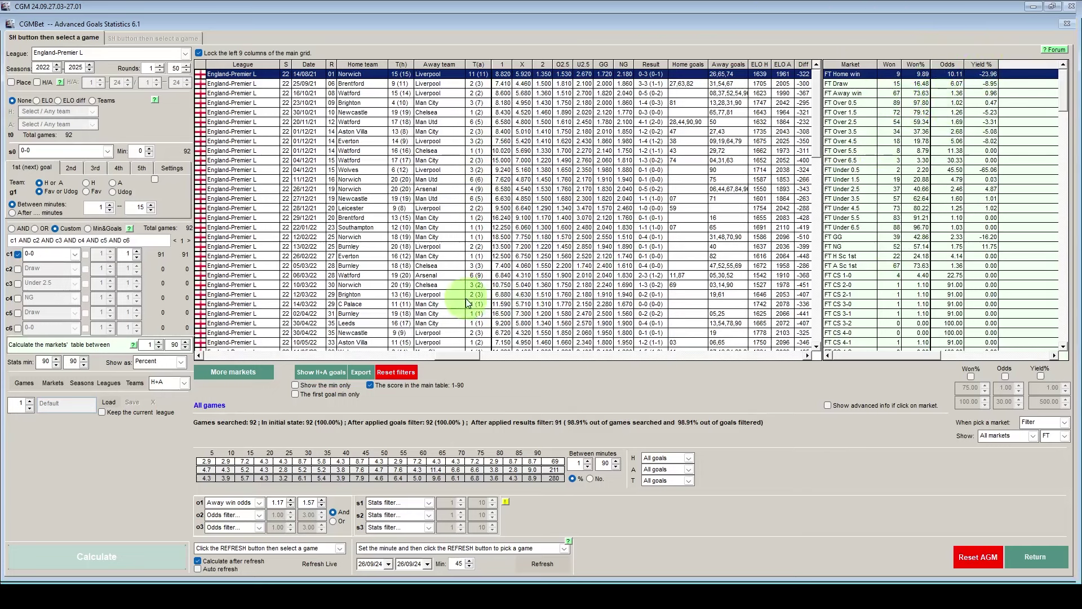
# Filter by teams and calculate statistics for Wolves' home games against any away team, without an odds filter
pyautogui.click(92, 101)
pyautogui.click(93, 111)
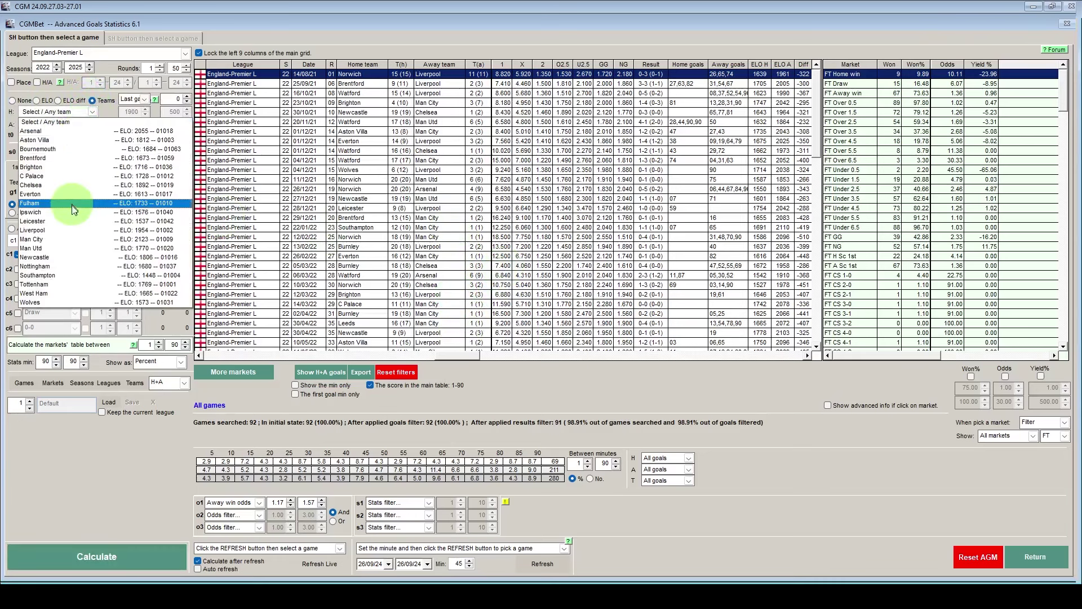
pyautogui.click(68, 303)
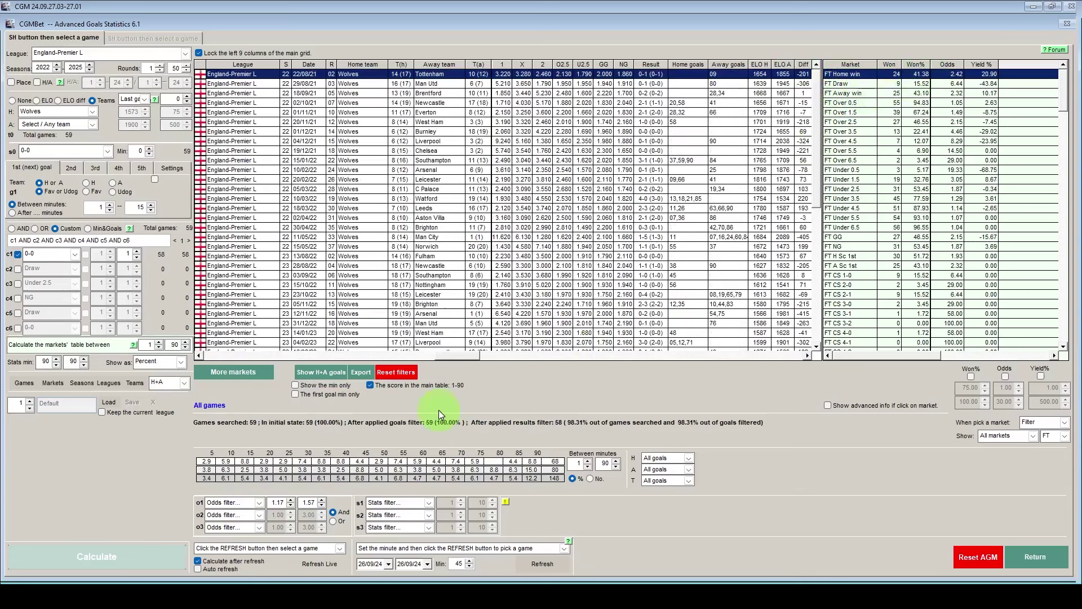
# Filter Wolves' home games by home win odds between 7.56 and 7.96 and recalculate the statistics
pyautogui.click(260, 501)
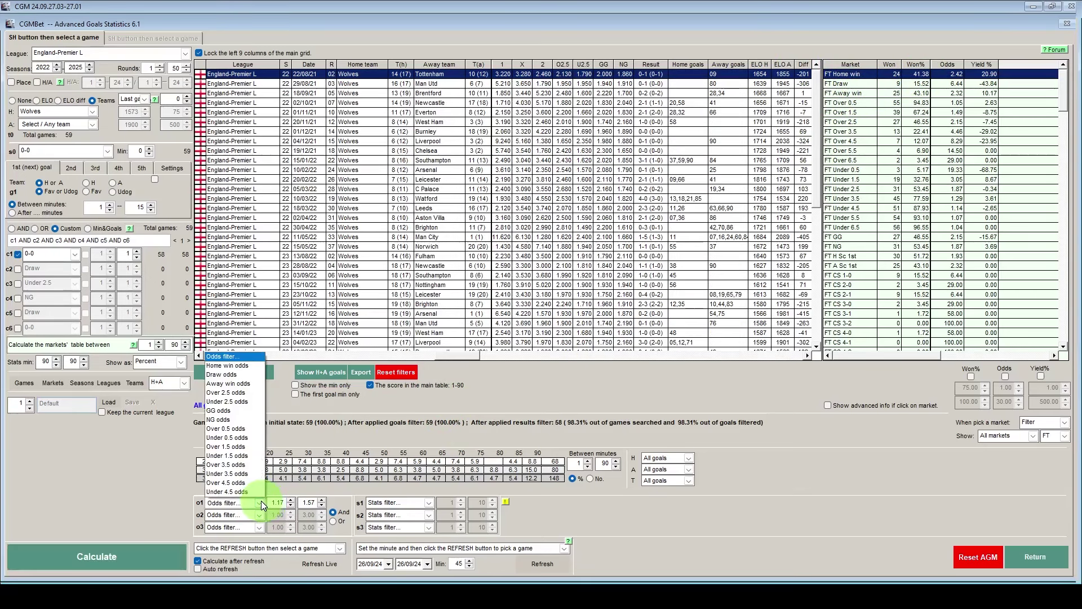
pyautogui.click(242, 366)
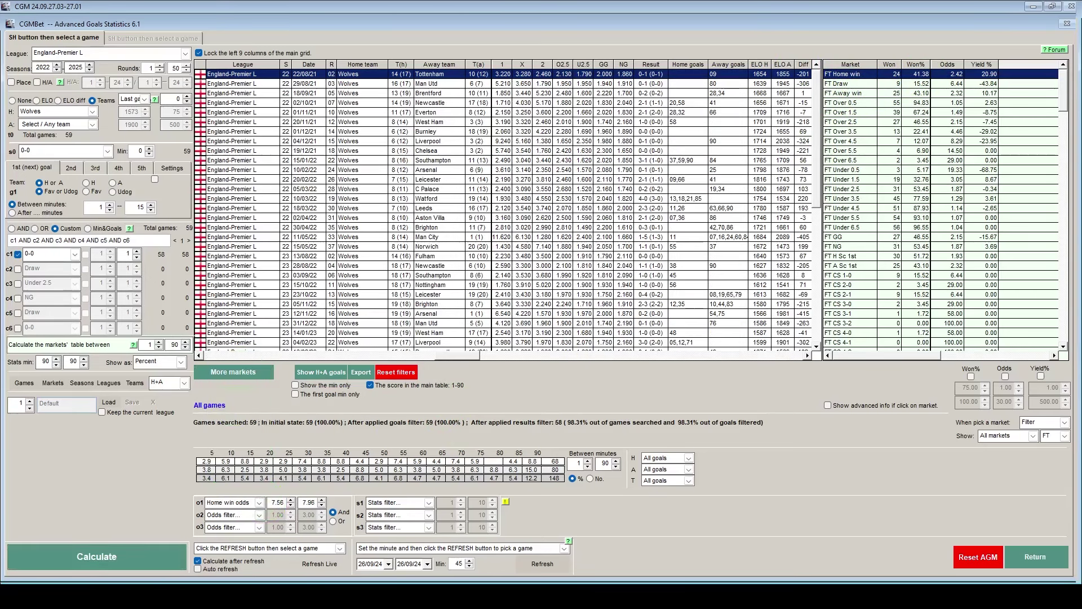
pyautogui.click(128, 556)
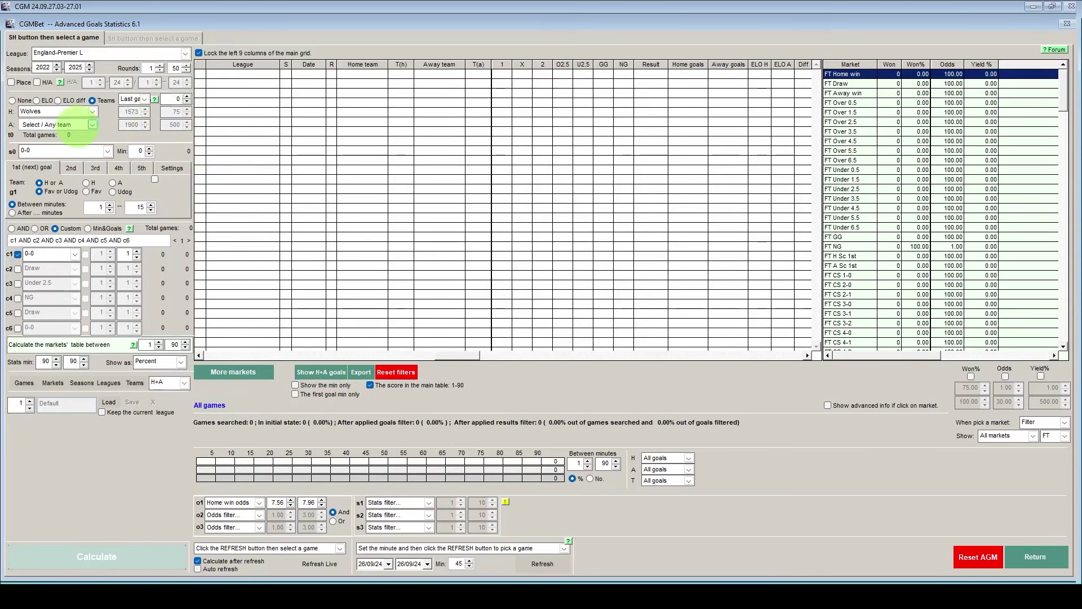
# Calculate statistics for Liverpool's away games against any home team, first without an odds filter and again with away win odds between 1.17 and 1.57
pyautogui.click(92, 112)
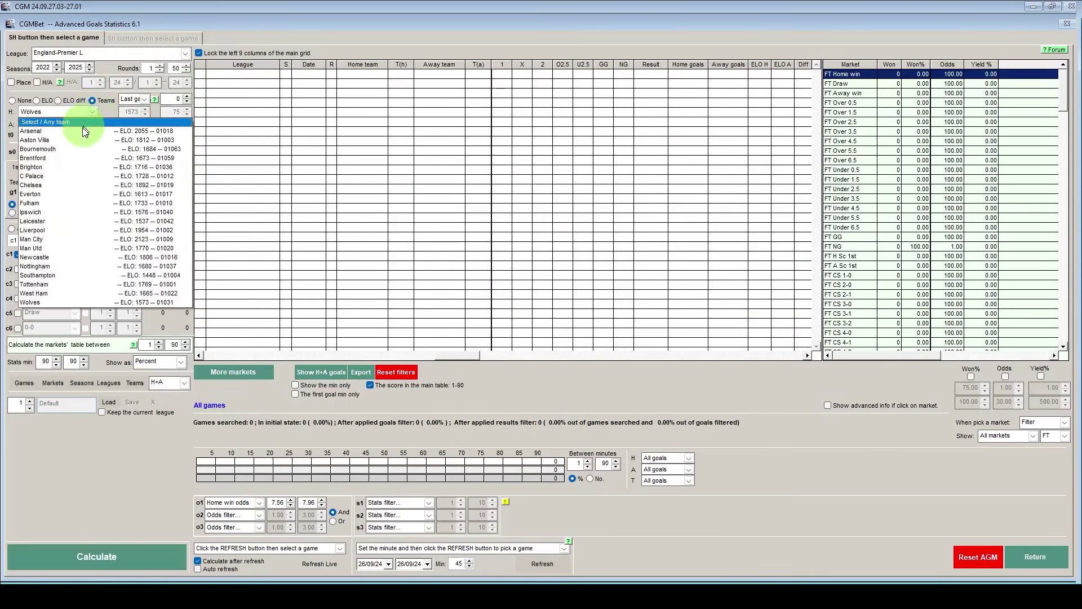
pyautogui.click(42, 122)
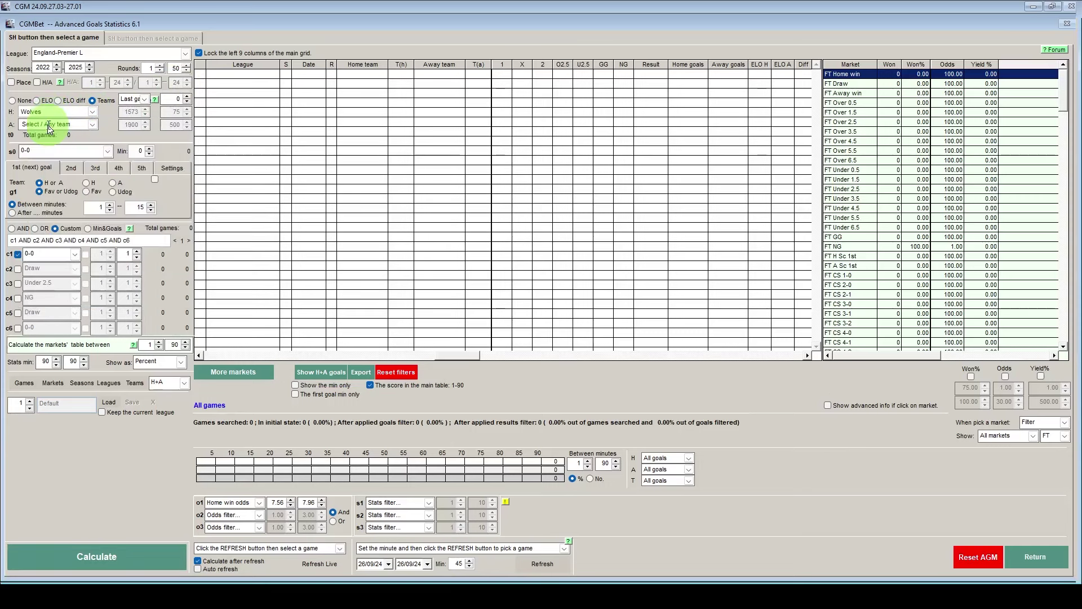
pyautogui.click(93, 125)
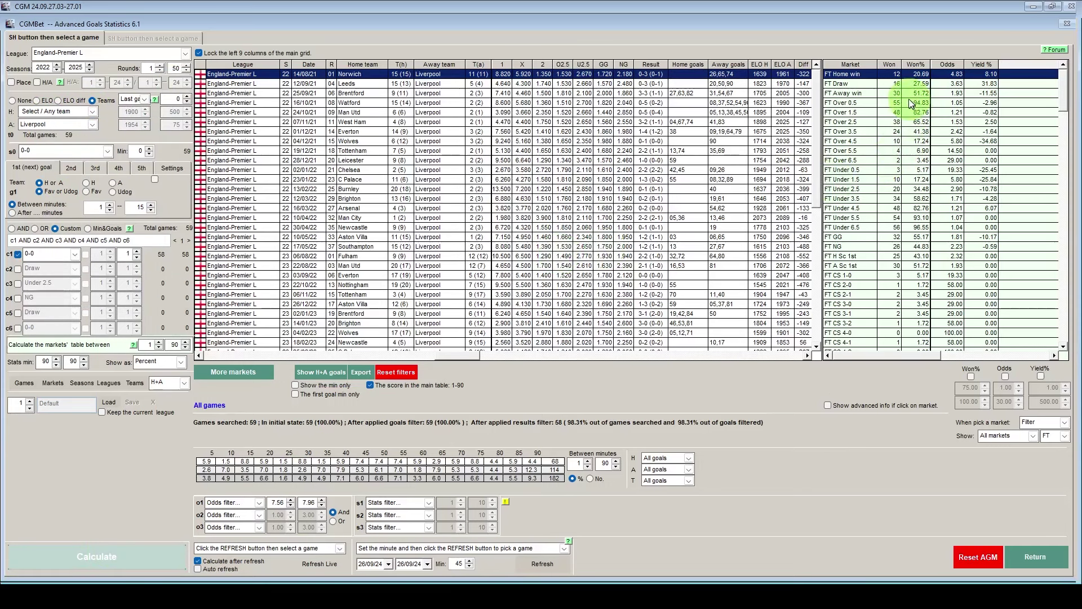
pyautogui.click(259, 502)
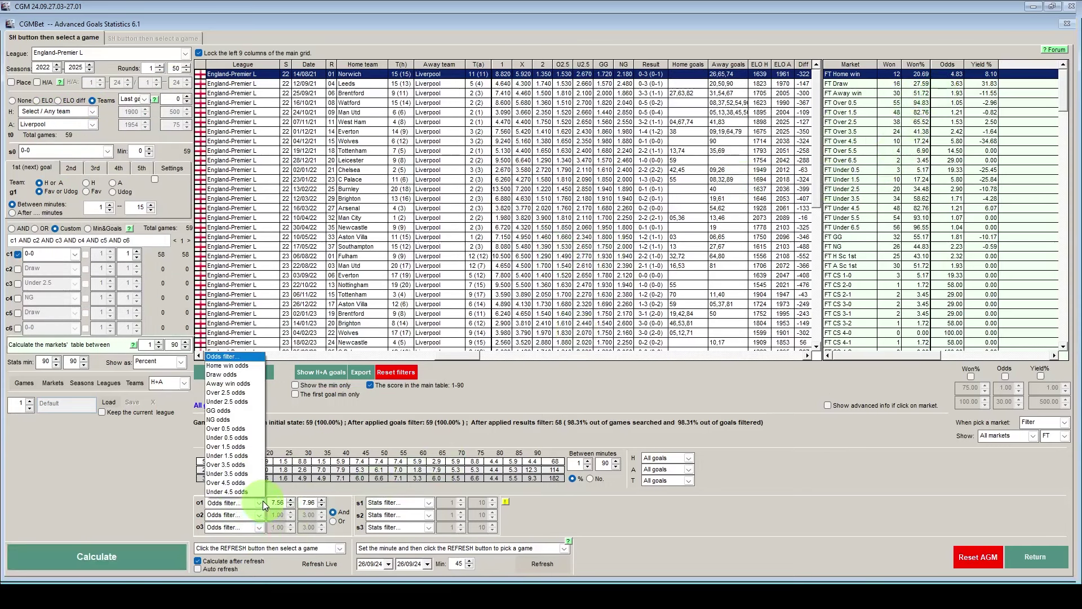
pyautogui.click(249, 385)
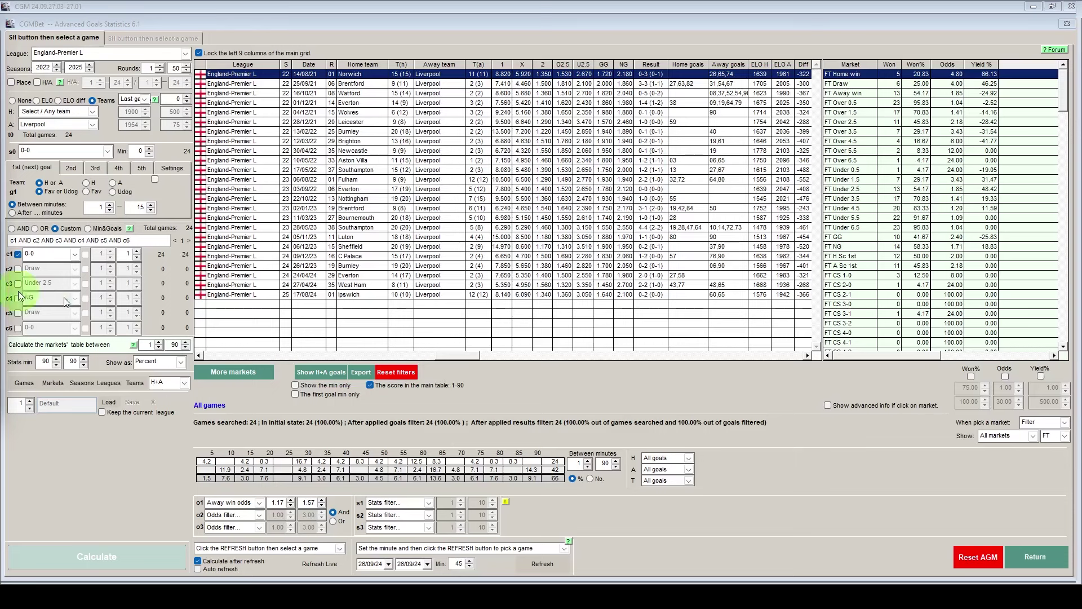
# Return to the value games list and close the Wolves - Liverpool options
pyautogui.click(1050, 548)
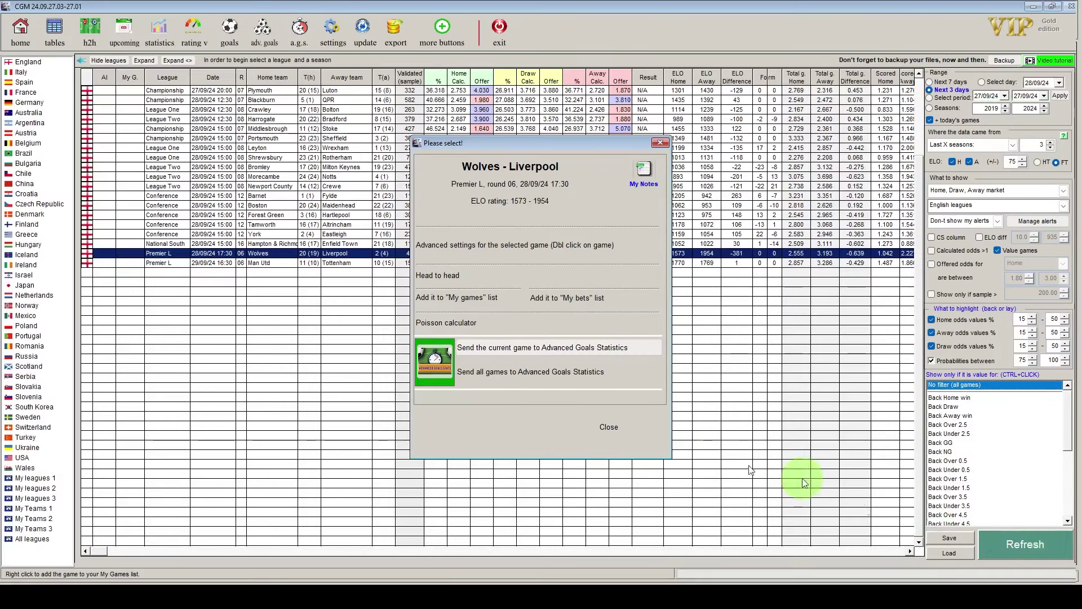
pyautogui.click(611, 424)
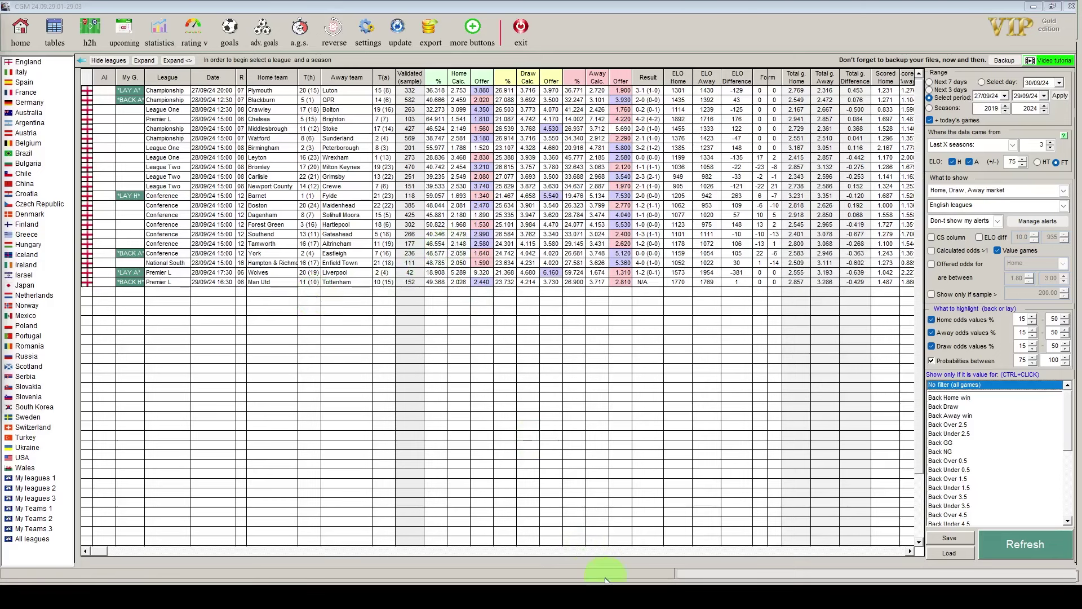
# Switch to the Book1 workbook in Excel and fit the width of the "Our selections" column to its contents
pyautogui.moveTo(620, 579)
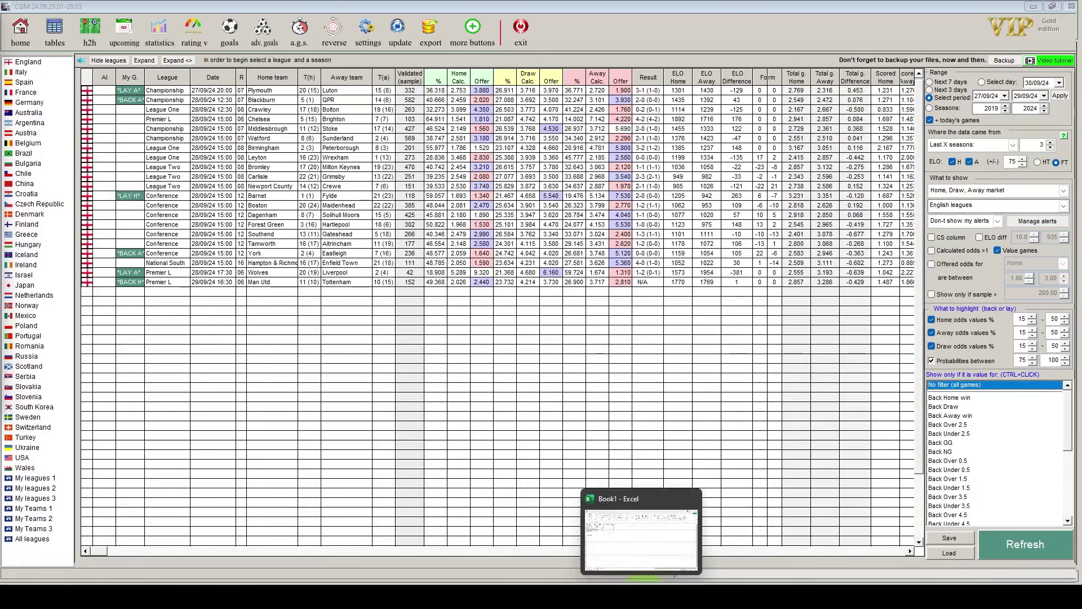
pyautogui.click(642, 589)
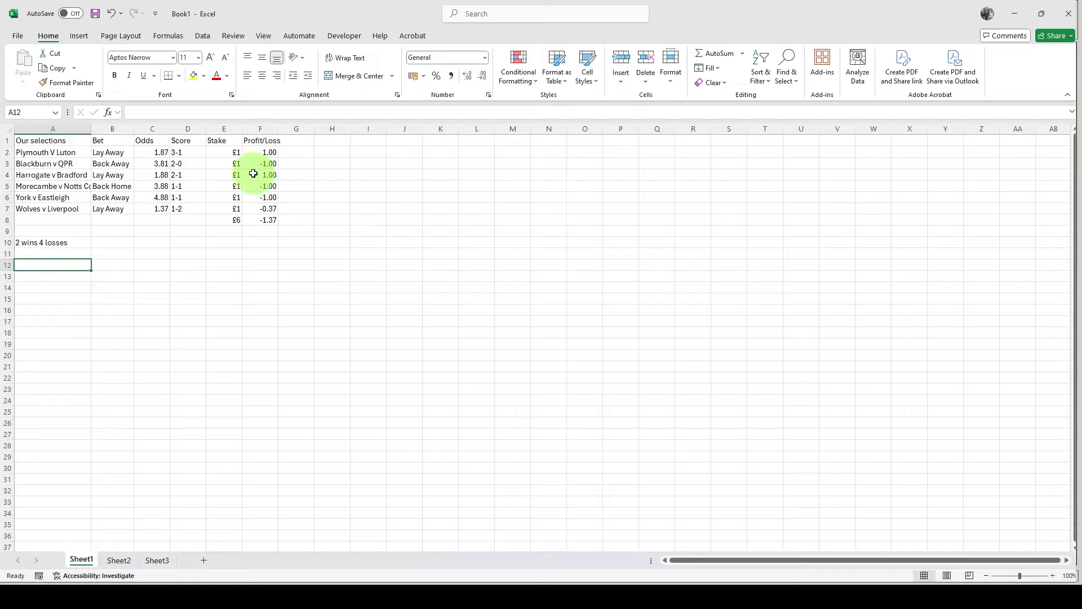
pyautogui.click(94, 139)
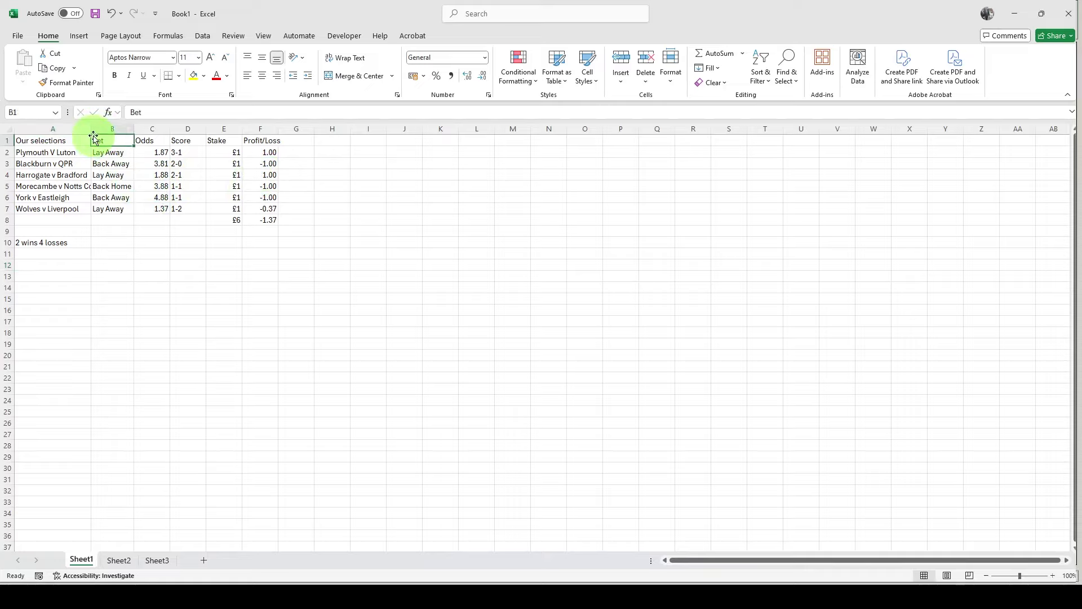
pyautogui.doubleClick(91, 128)
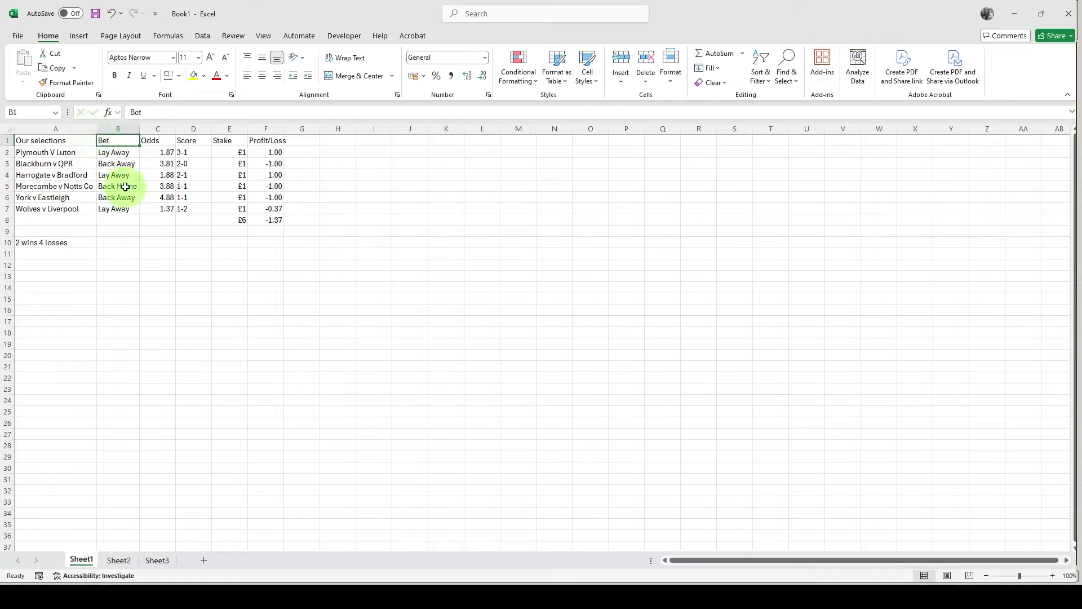
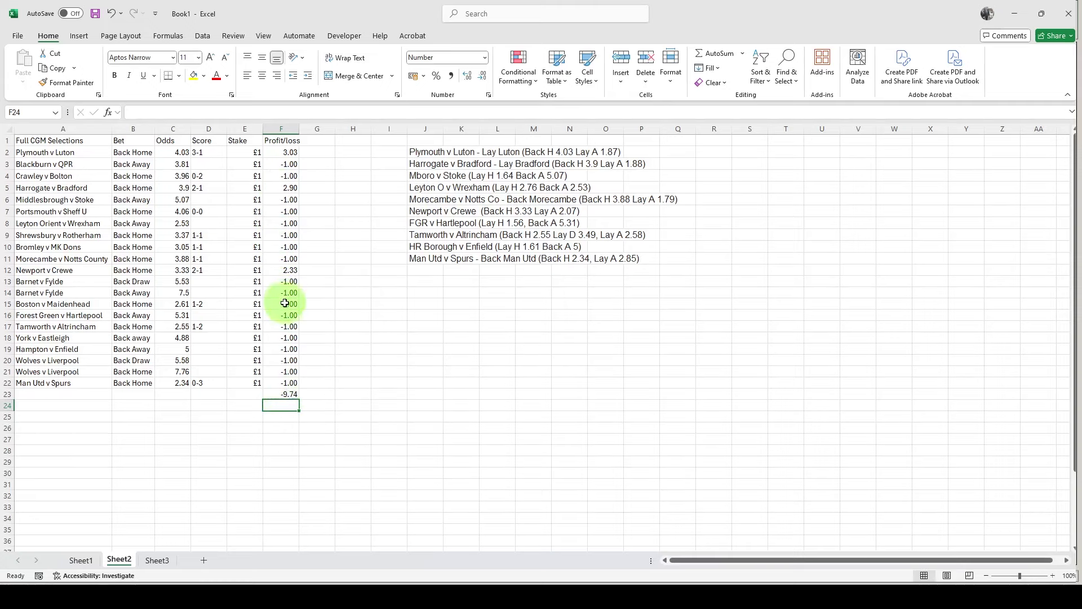
# Review the lay bet results and profit/loss for the full CGM selections on Sheet3
pyautogui.click(155, 561)
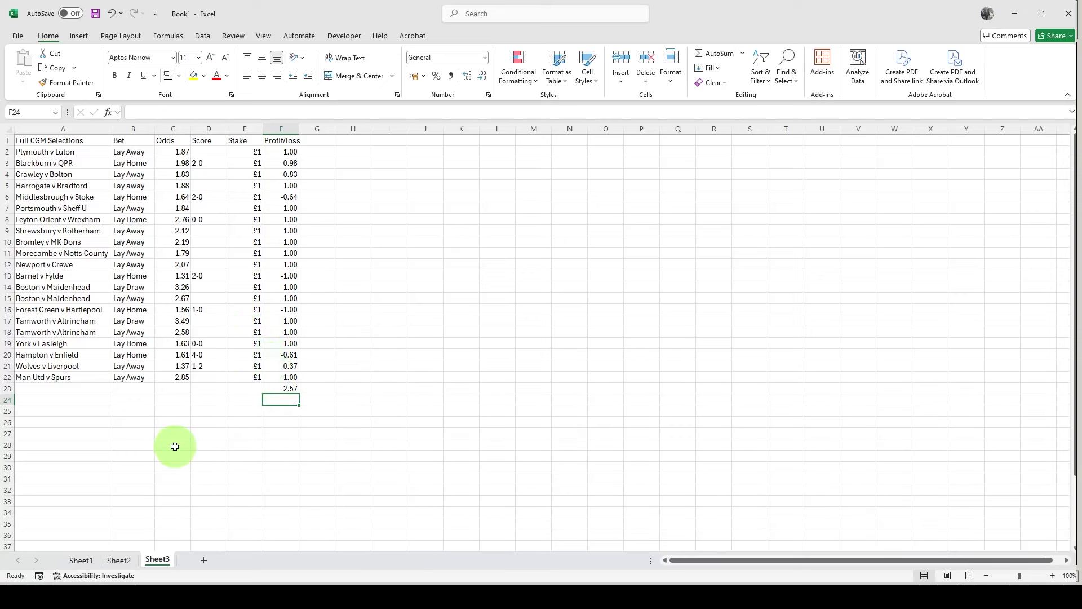
# Switch to Flashscore in Chrome and examine the Wolves - Liverpool match summary
pyautogui.hotkey('alt', 'Tab')
pyautogui.click(415, 492)
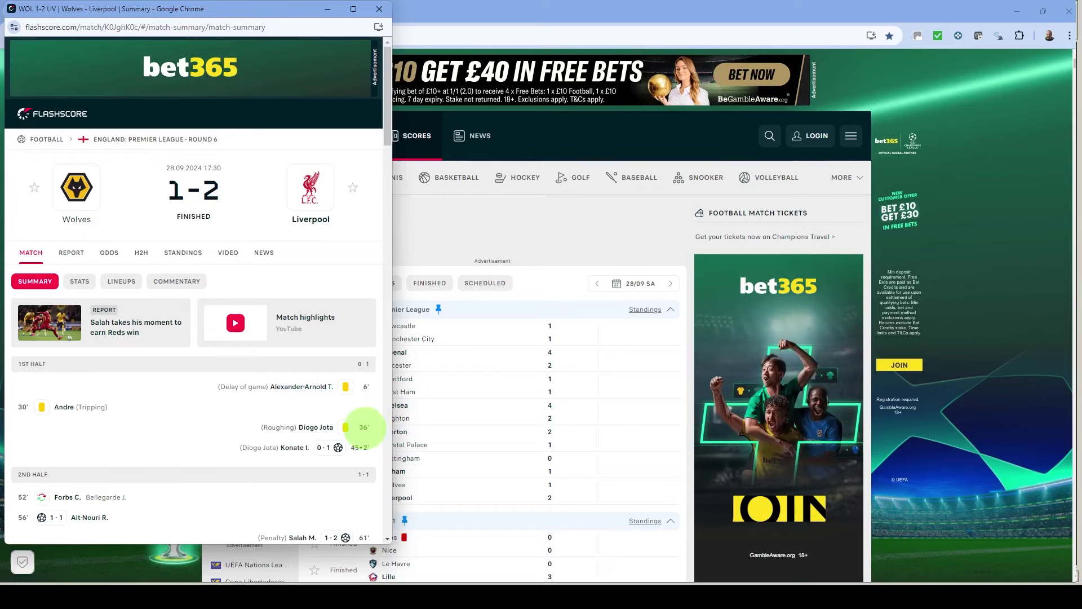
pyautogui.scroll(-1, 370, 398)
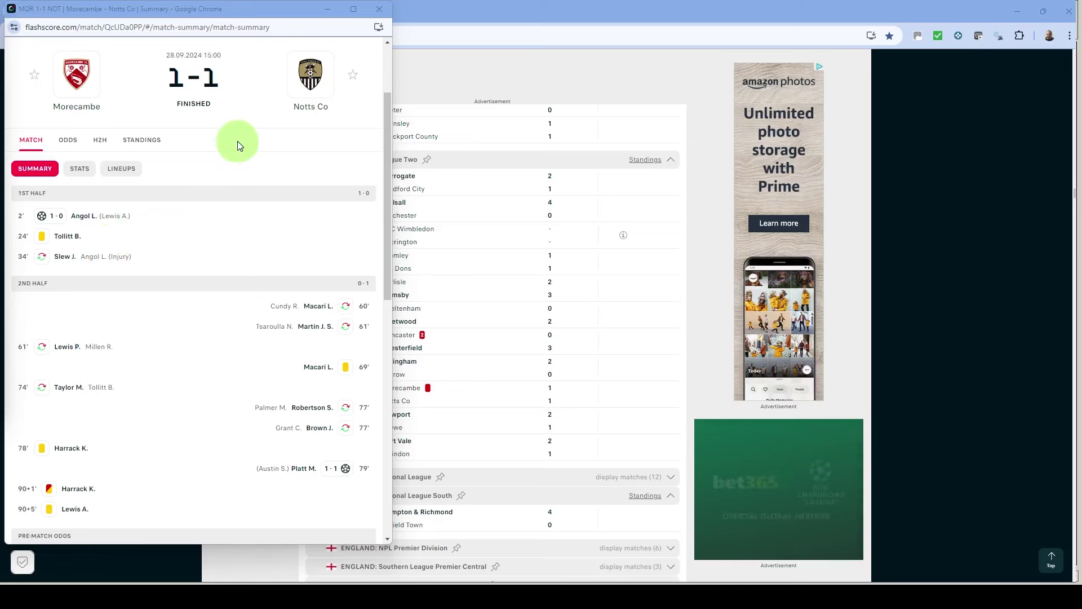
# Examine the overall League Two standings from the Morecambe - Notts Co match page and return to its match summary
pyautogui.click(141, 140)
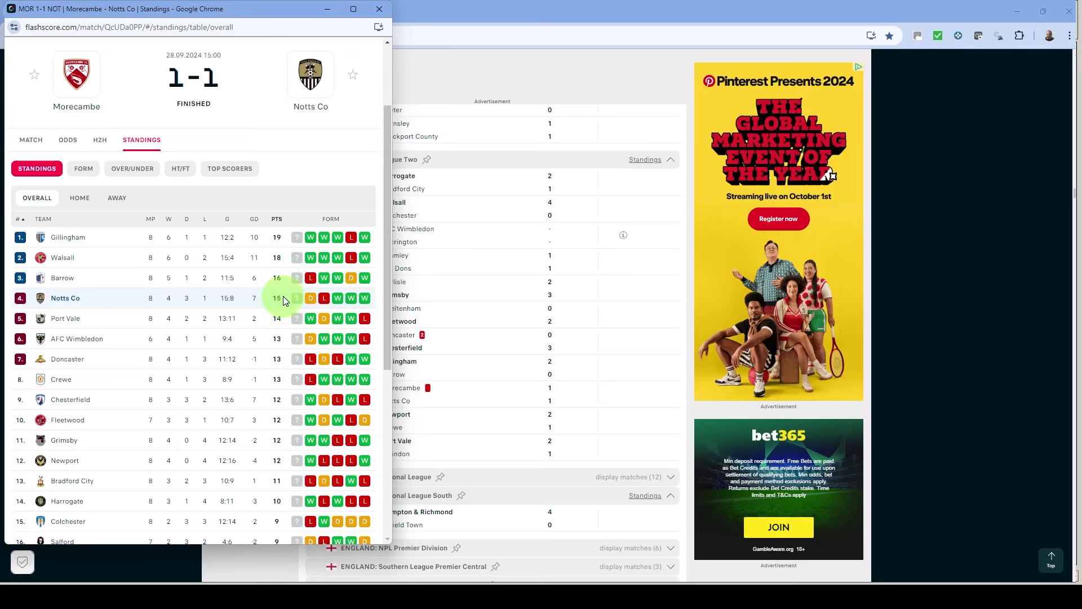
pyautogui.scroll(-5, 283, 296)
pyautogui.scroll(-2, 292, 306)
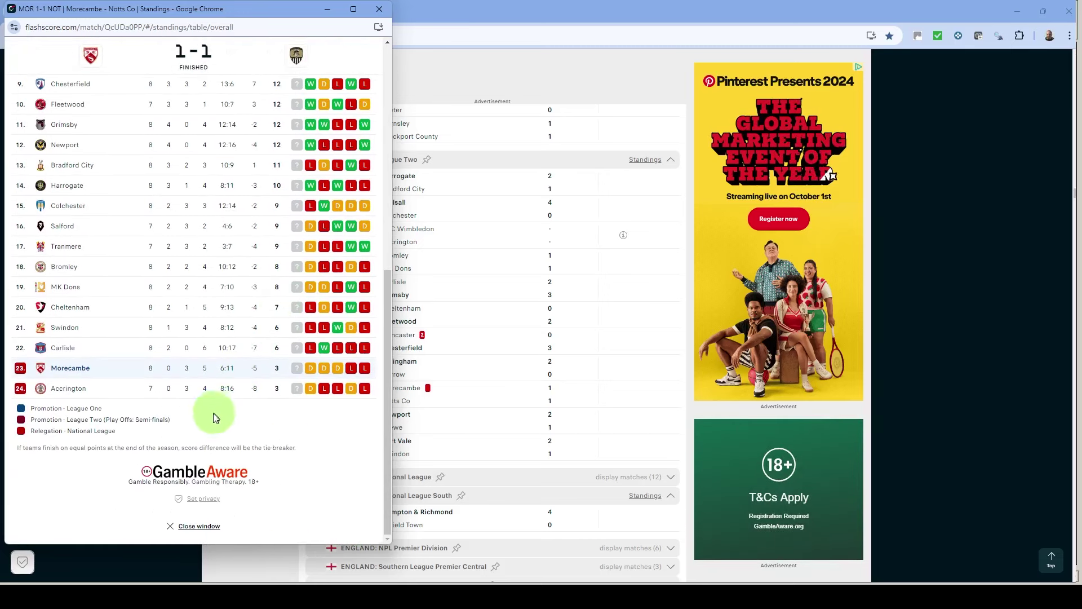
pyautogui.scroll(8, 290, 338)
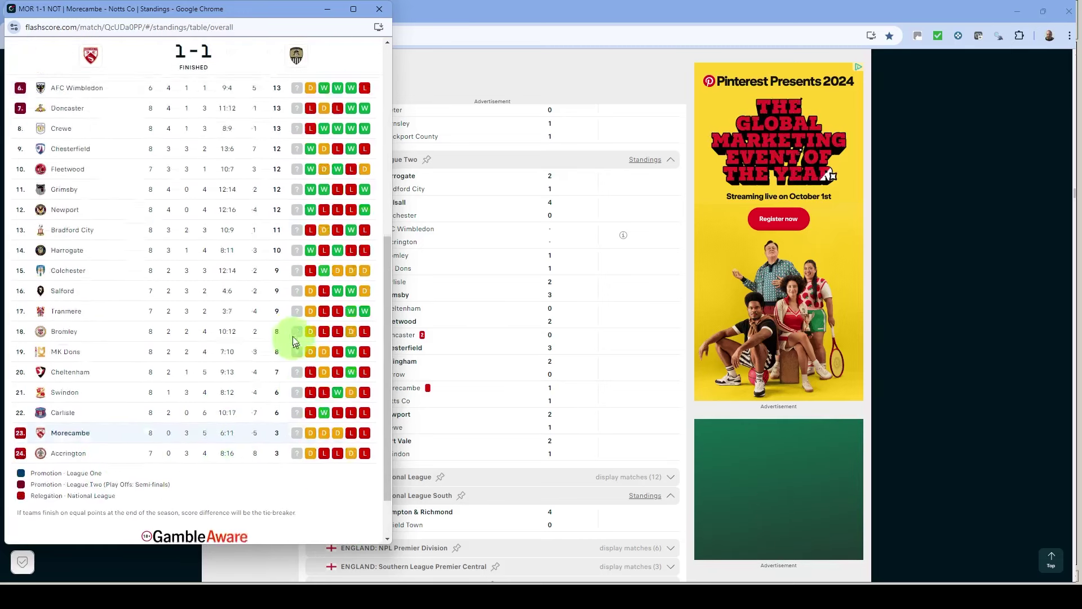
pyautogui.click(46, 259)
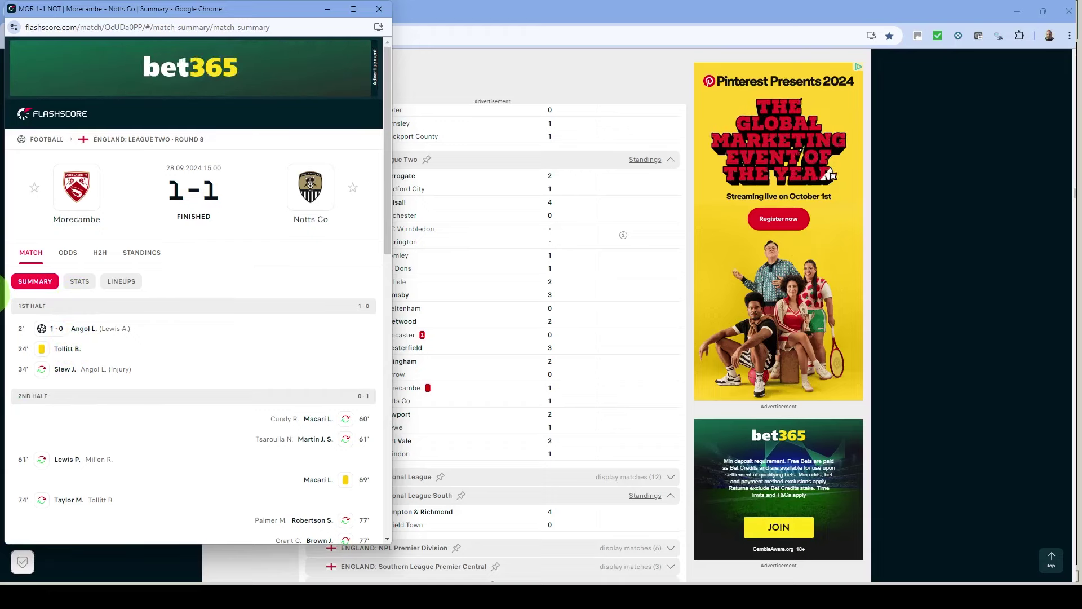
# Examine the goals and events in the Bromley - MK Dons match summary
pyautogui.hotkey('alt', 'Left')
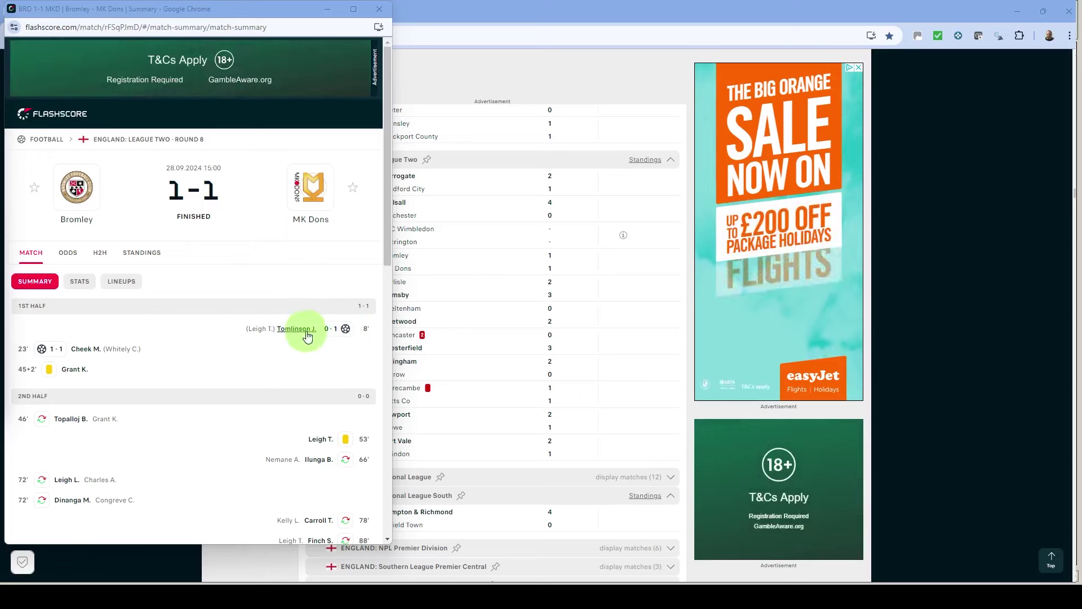
pyautogui.click(366, 337)
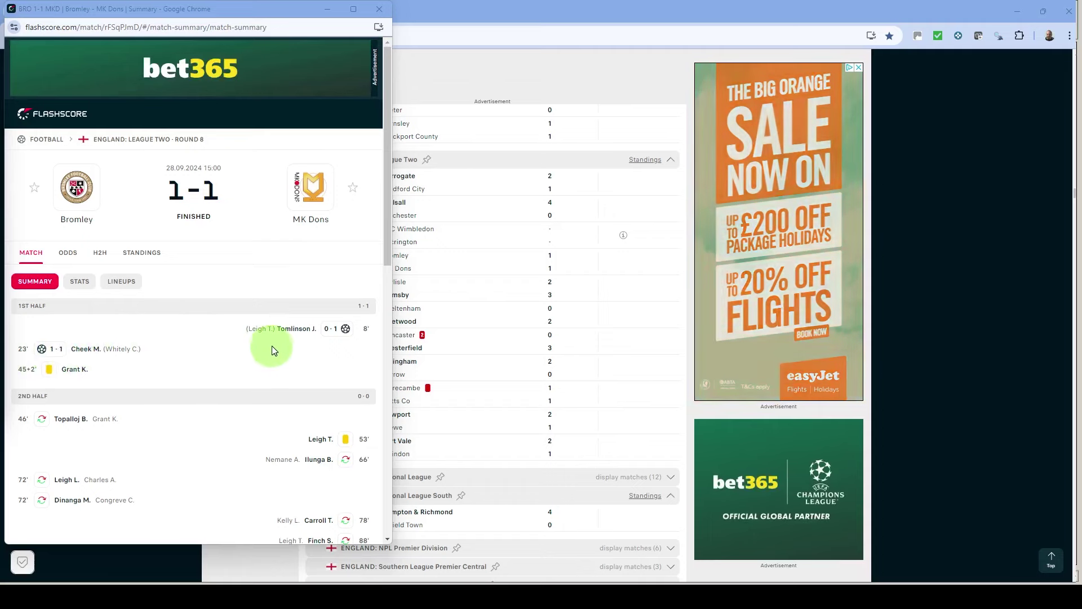
pyautogui.scroll(-1, 152, 378)
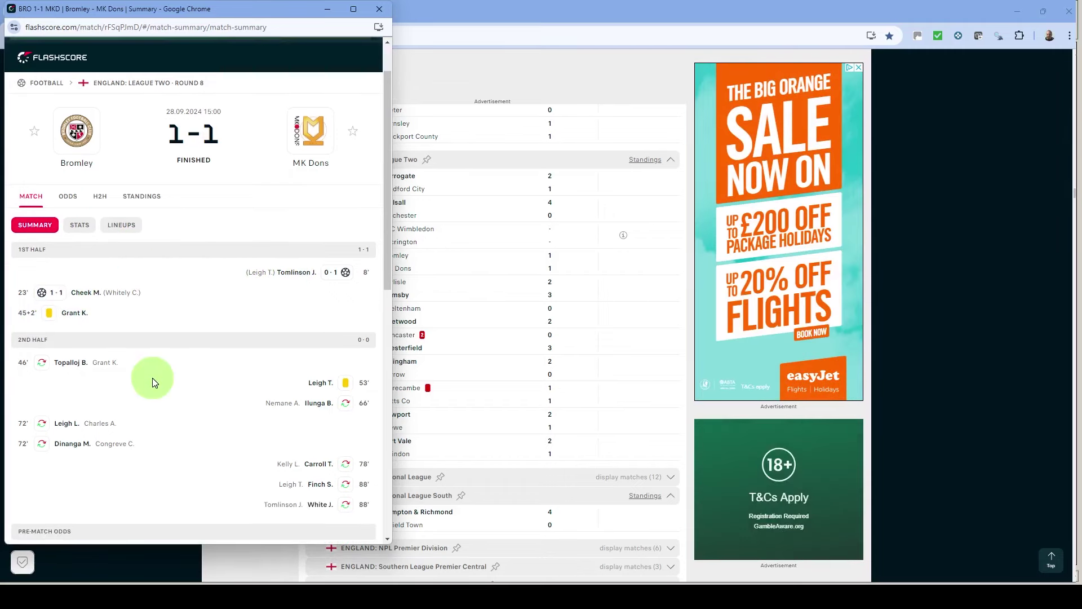
pyautogui.scroll(1, 149, 362)
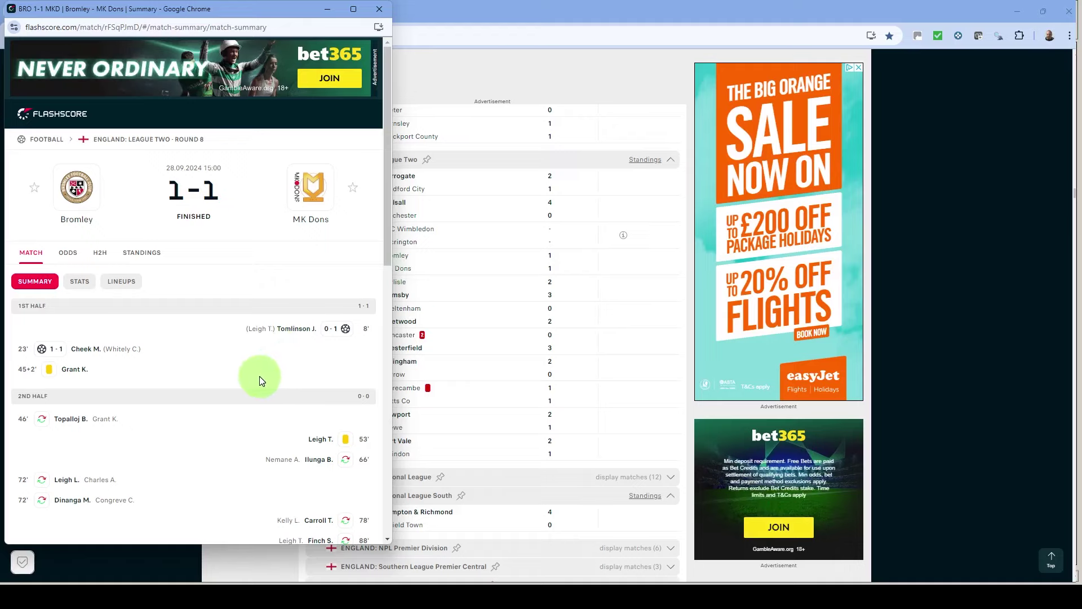
# Examine the goals and events in the Plymouth - Luton match summary, after finishing with the Bromley - MK Dons summary
pyautogui.scroll(-1, 259, 376)
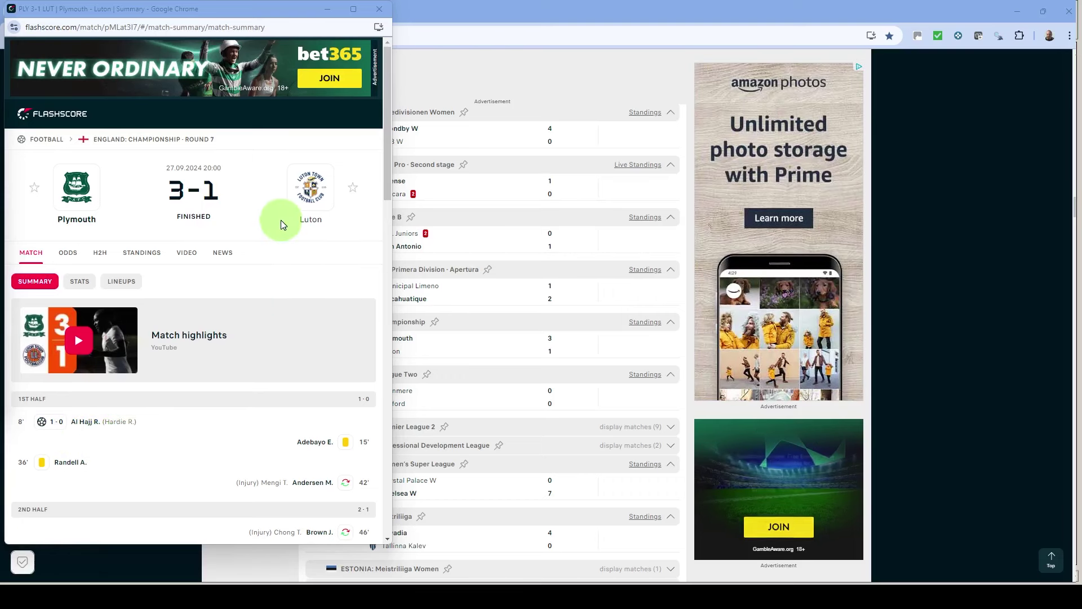
pyautogui.scroll(-2, 281, 225)
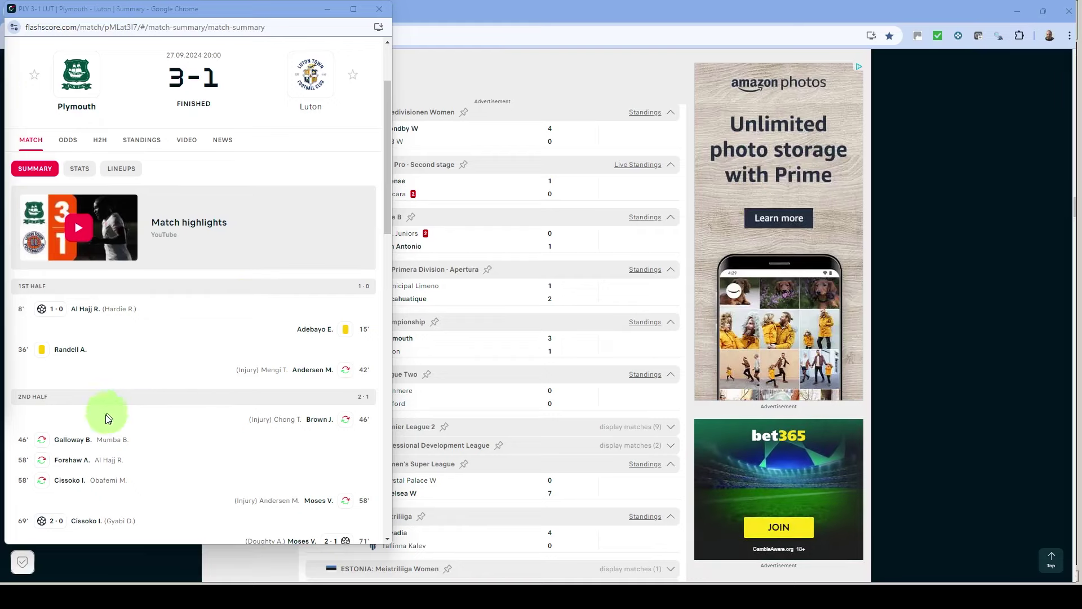
pyautogui.scroll(-1, 96, 439)
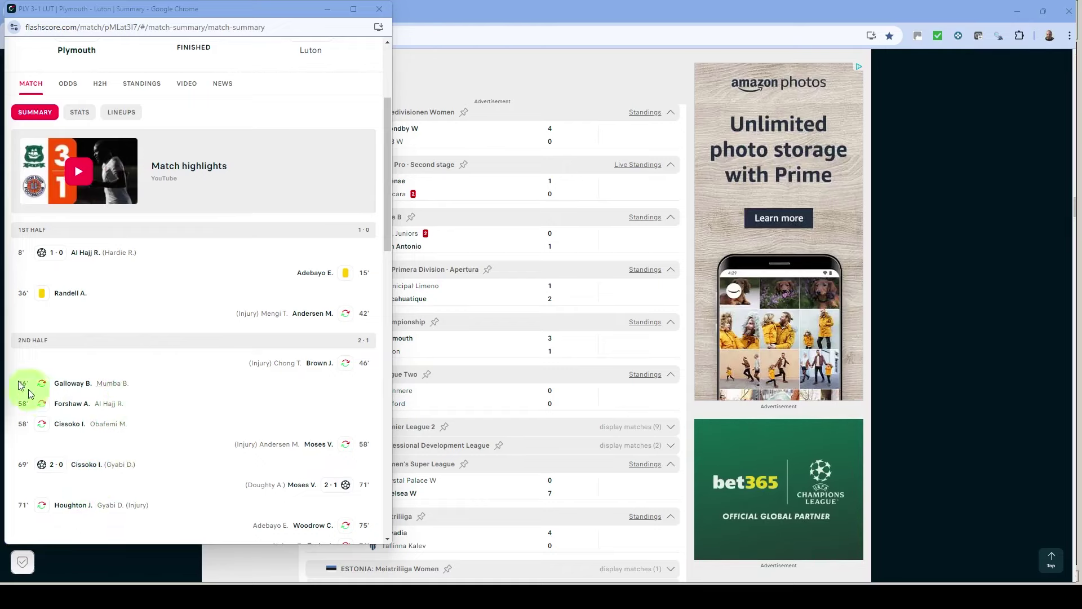
# Switch to CGM and filter the English value games for Back Home win, followed by Lay Home win
pyautogui.hotkey('alt', 'Tab')
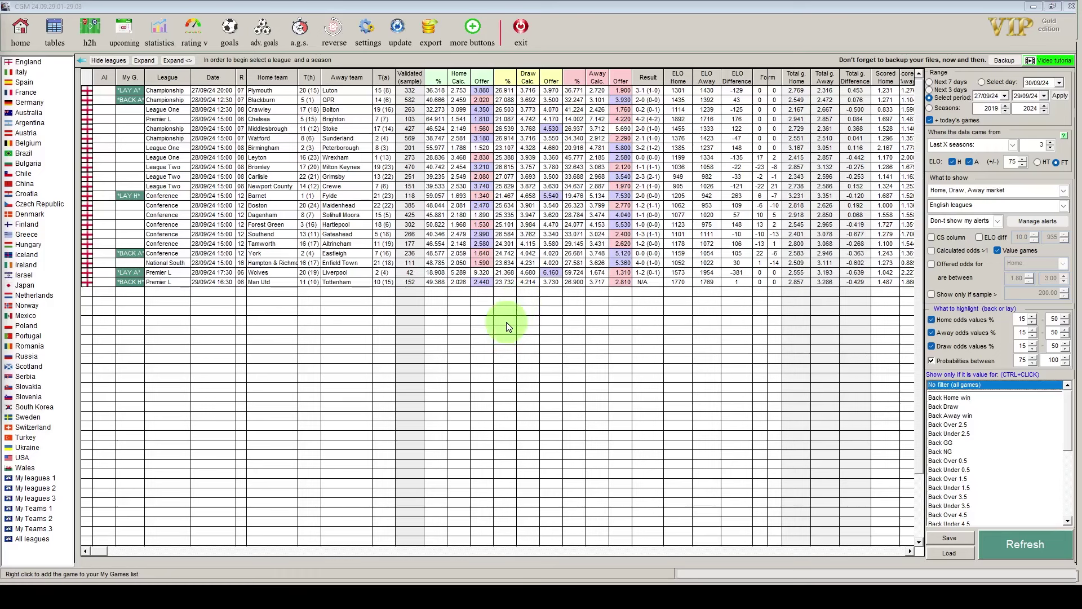
pyautogui.click(944, 398)
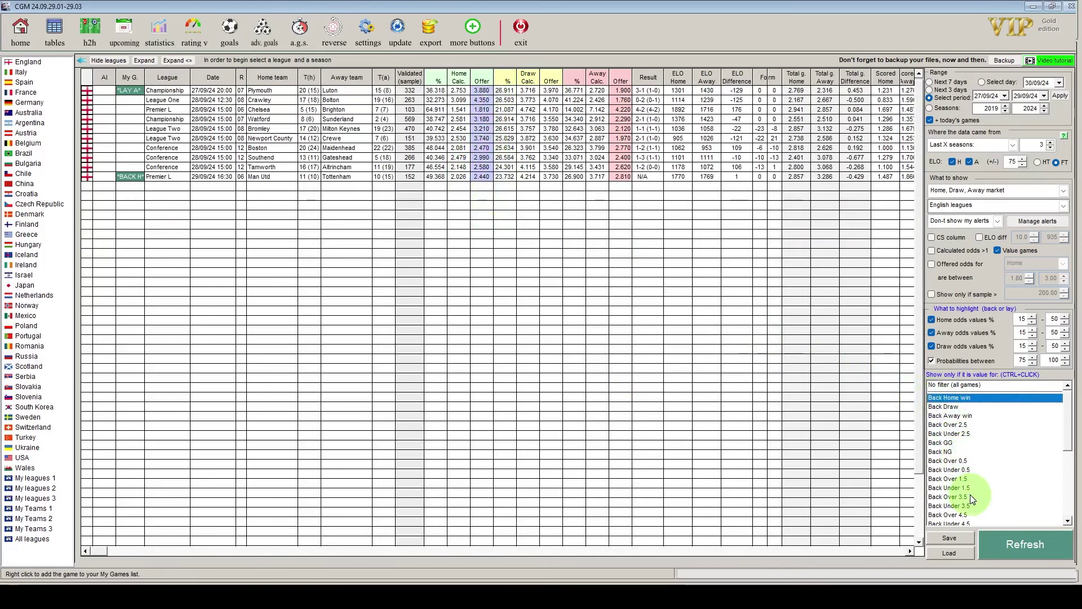
pyautogui.scroll(-1, 970, 495)
pyautogui.click(948, 507)
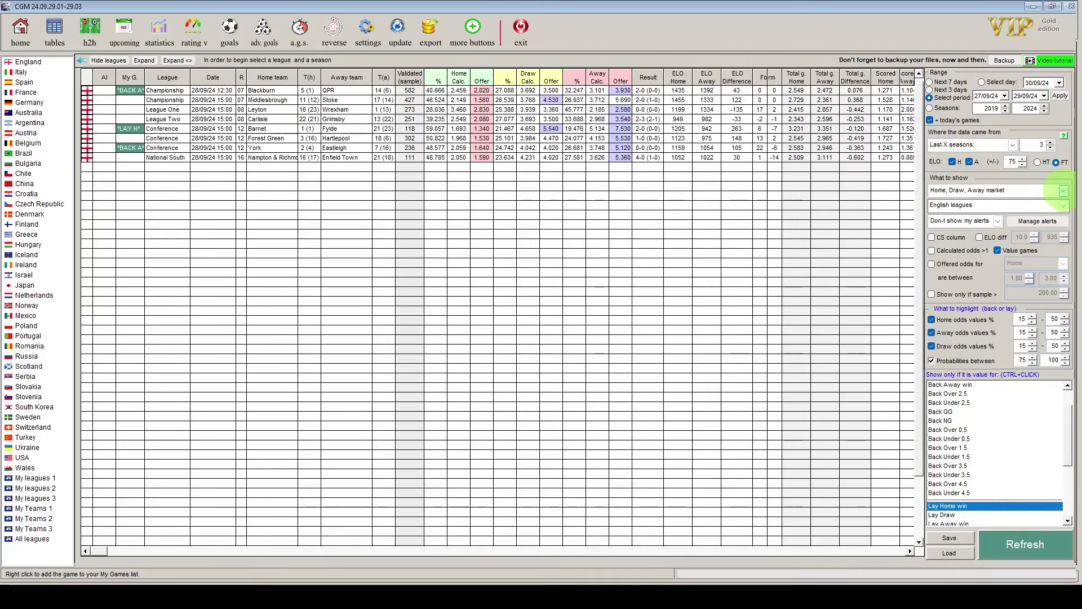
# Show the Under, Over market, filter the games for Back Over 2.5 value, and highlight their Over 2.5 offered odds
pyautogui.click(1063, 191)
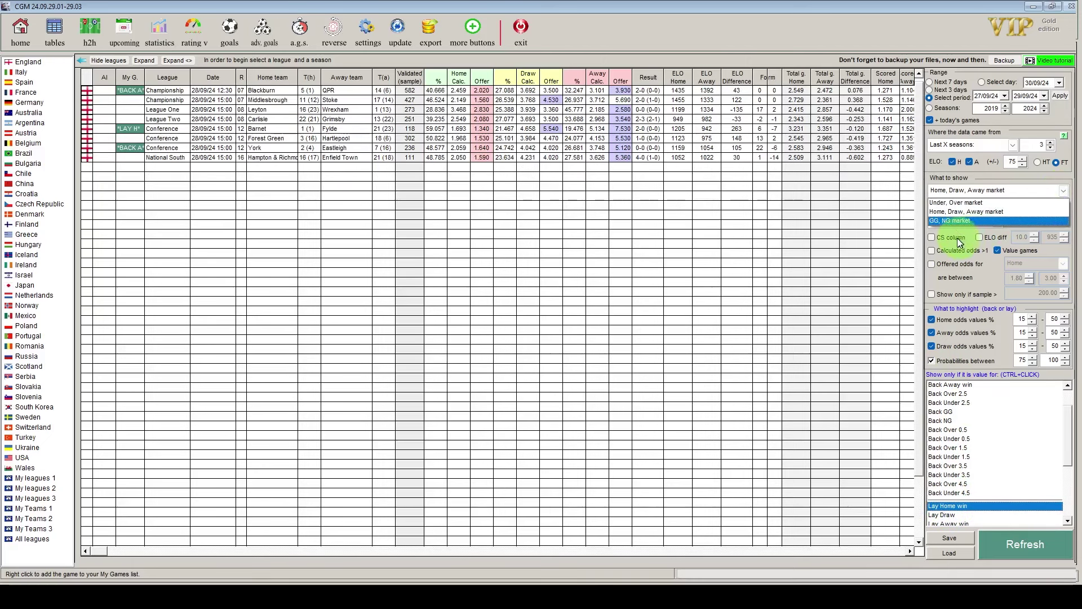
pyautogui.click(955, 204)
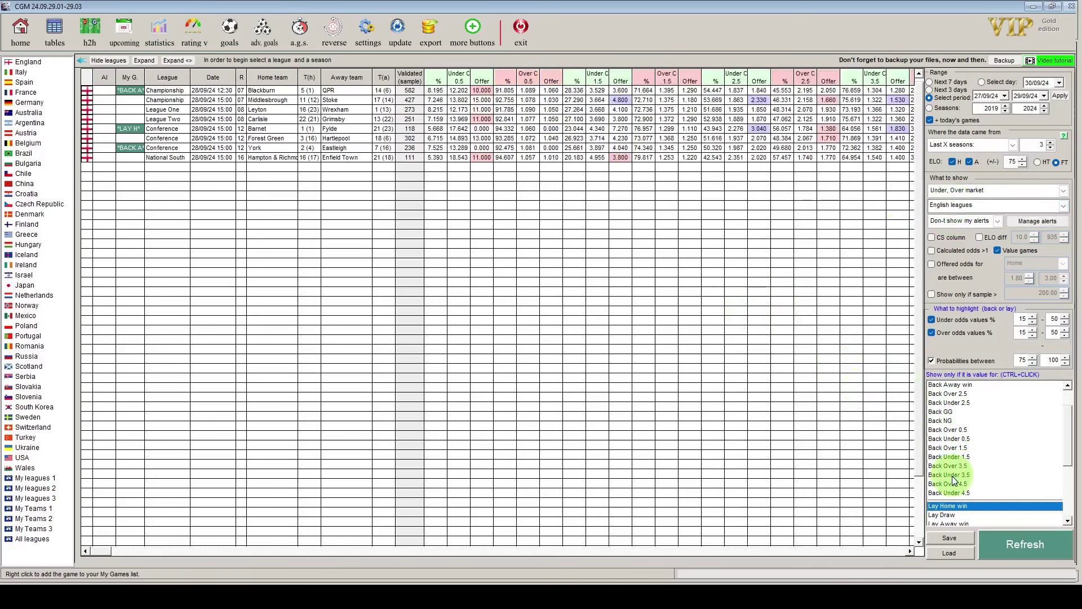
pyautogui.click(949, 393)
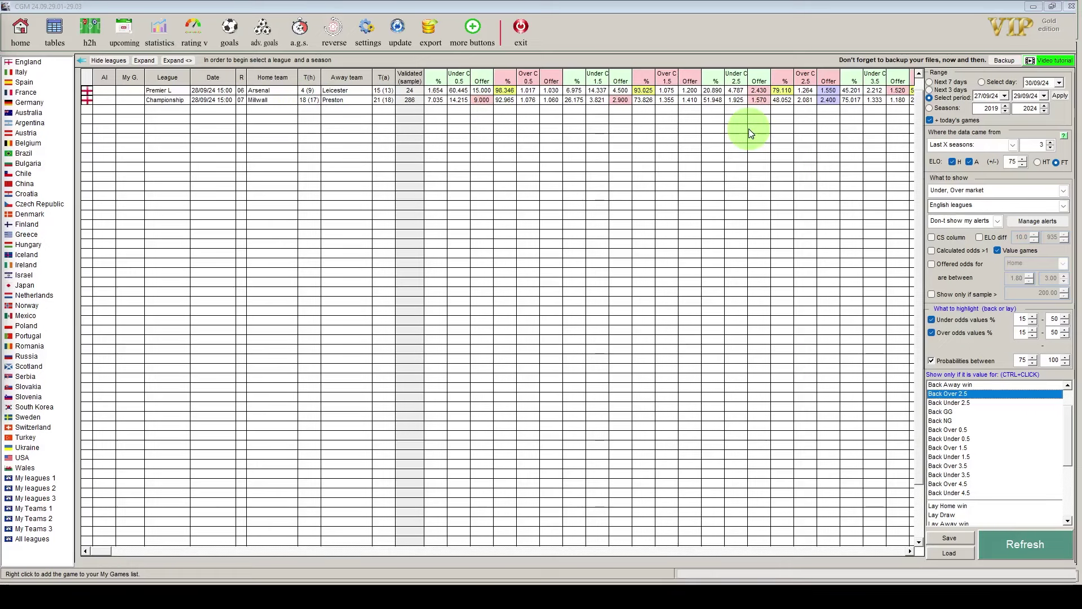
pyautogui.moveTo(828, 92); pyautogui.dragTo(826, 107)
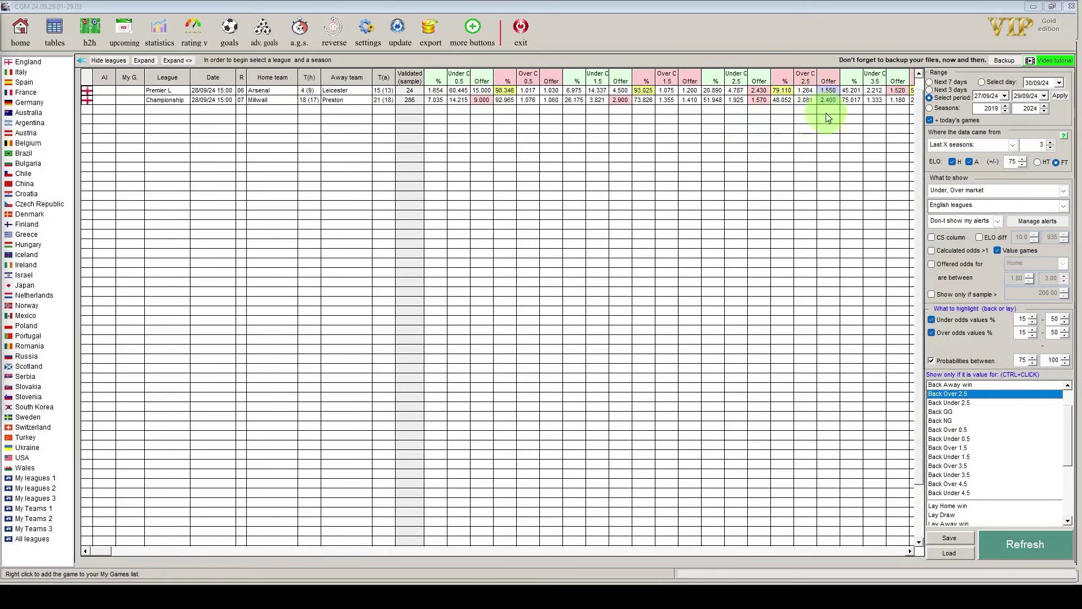